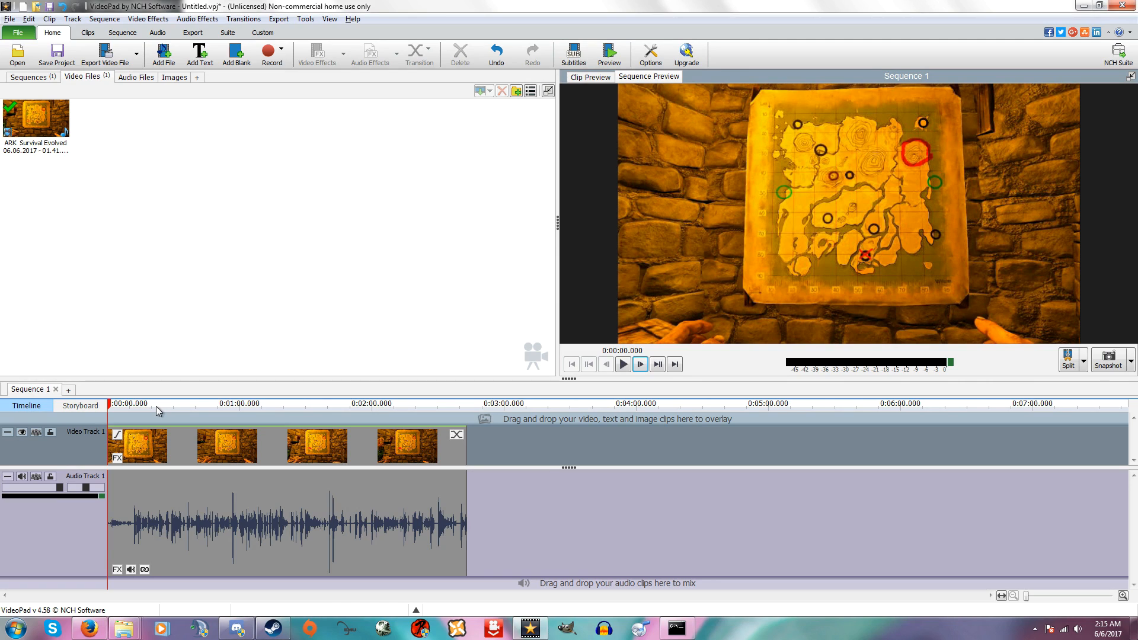
Add a Zoom effect to the video clip on Video Track 1, with the effect preview at about 18 seconds.
{"action": "left_click", "coordinate": [121, 459]}
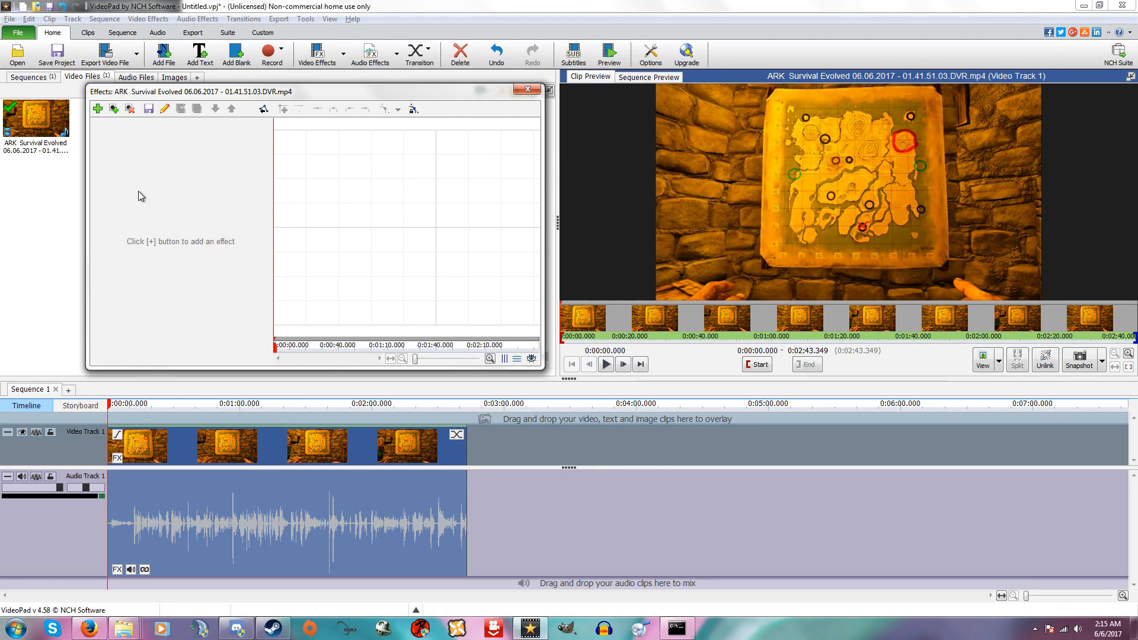
{"action": "left_click", "coordinate": [334, 348]}
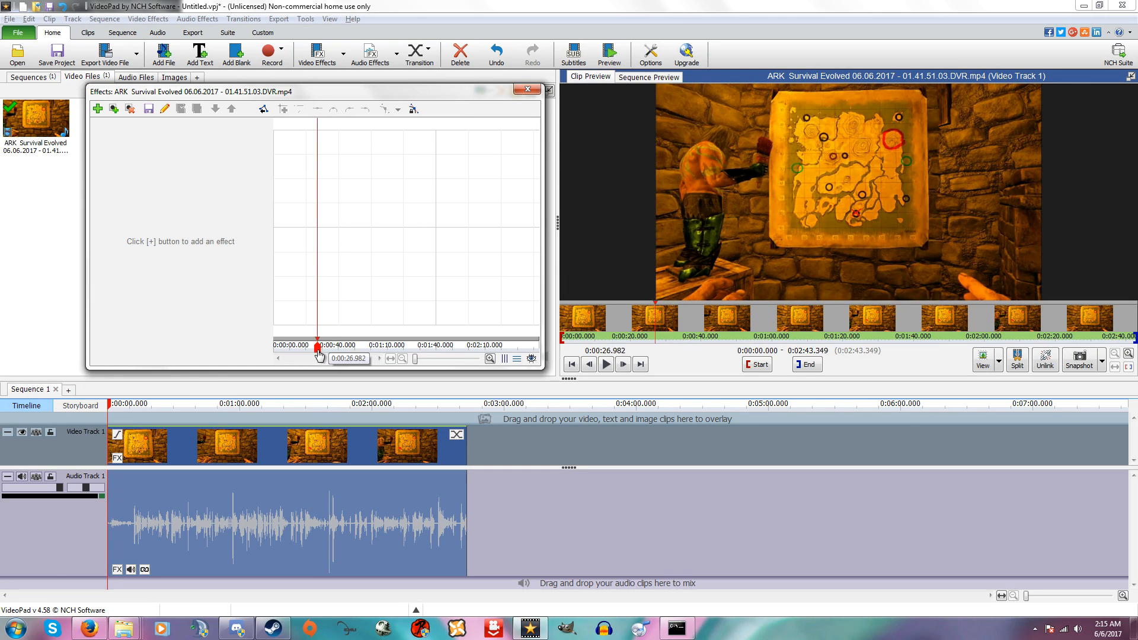
{"action": "left_click_drag", "start_coordinate": [336, 356], "coordinate": [303, 351]}
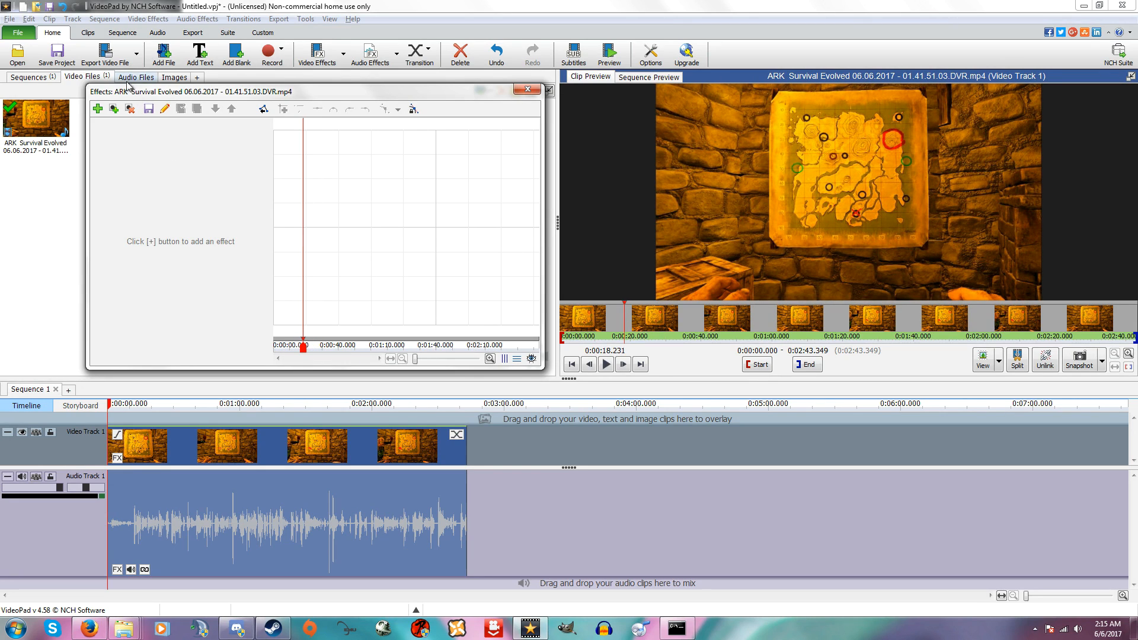
{"action": "left_click", "coordinate": [98, 109]}
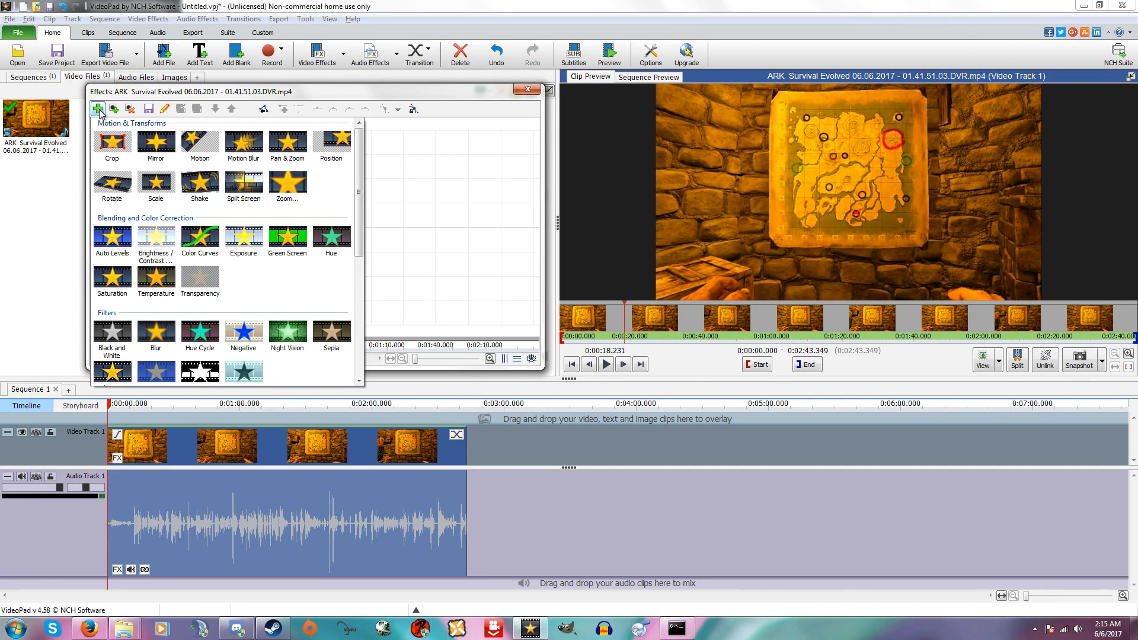
{"action": "left_click", "coordinate": [290, 190]}
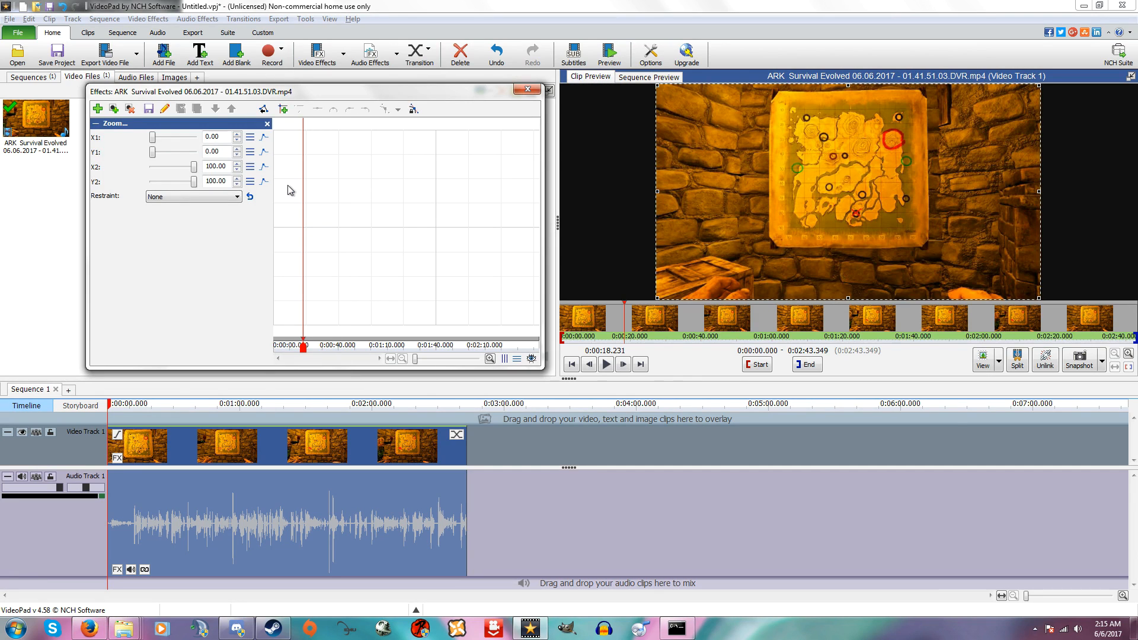
Try resizing the zoom rectangle freely around the map with the aspect-ratio restraint set to None.
{"action": "left_click", "coordinate": [197, 196]}
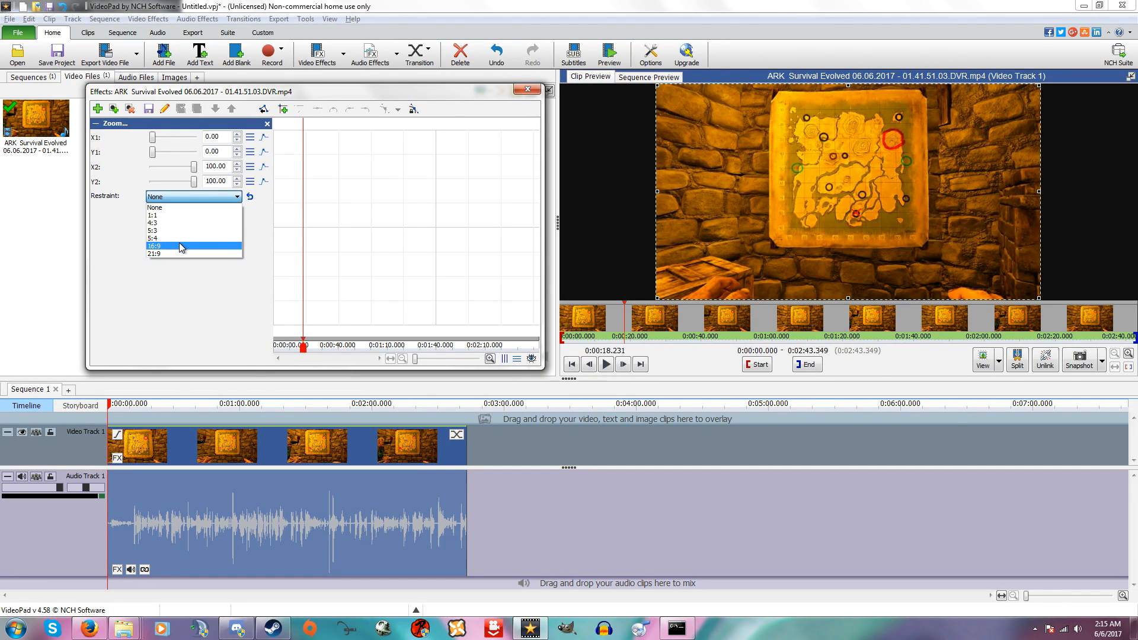
{"action": "left_click", "coordinate": [182, 246]}
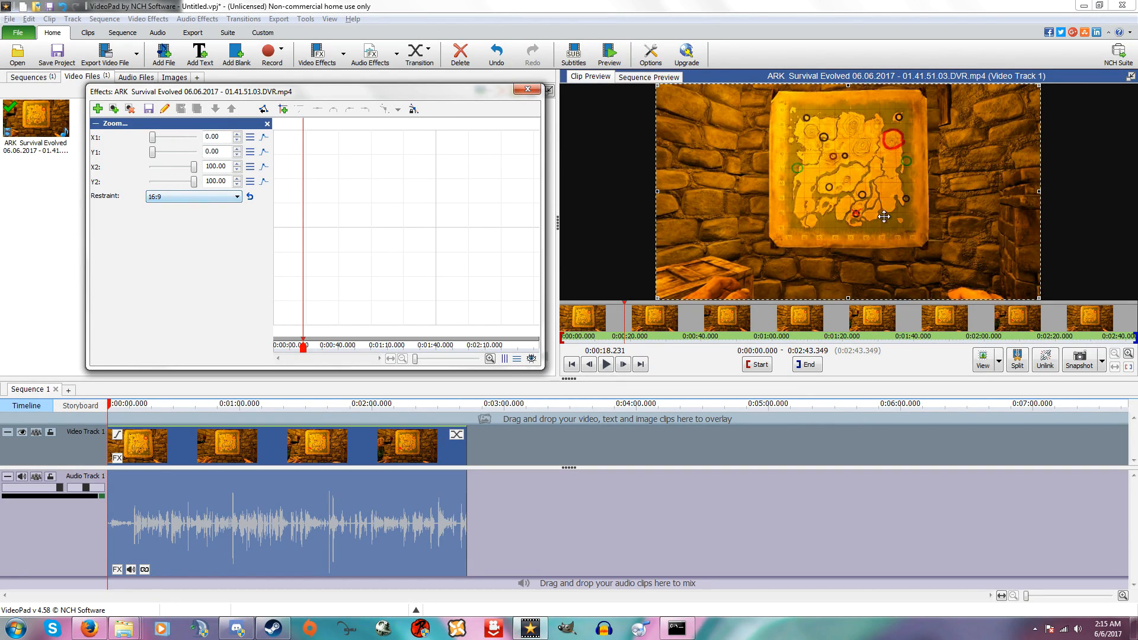
{"action": "left_click", "coordinate": [233, 199]}
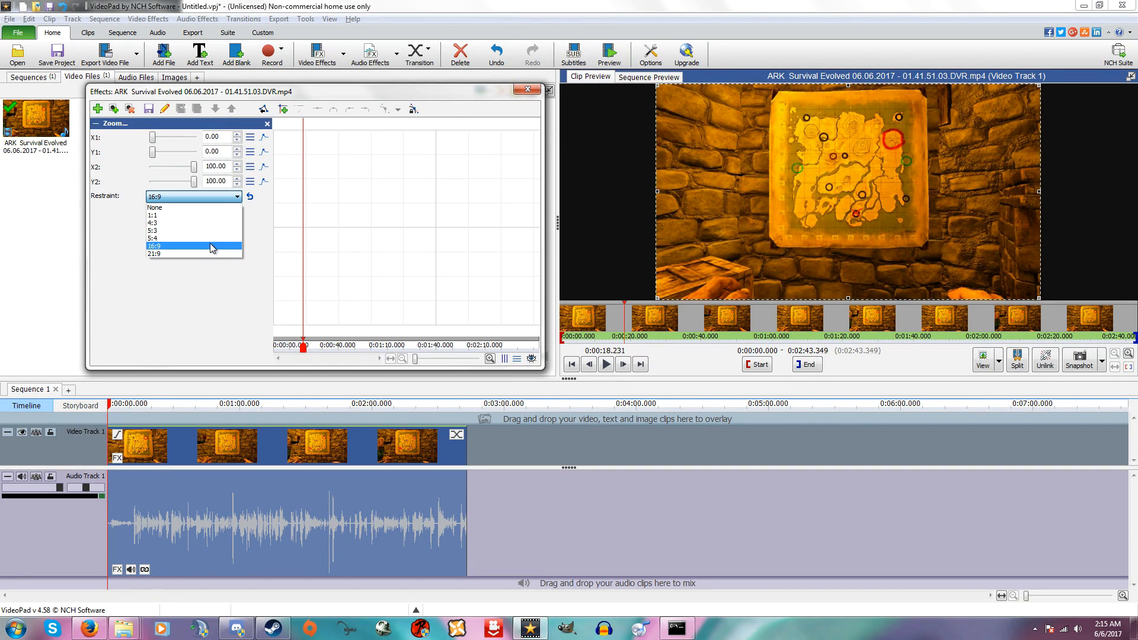
{"action": "left_click", "coordinate": [195, 208]}
{"action": "left_click_drag", "start_coordinate": [657, 192], "coordinate": [831, 192]}
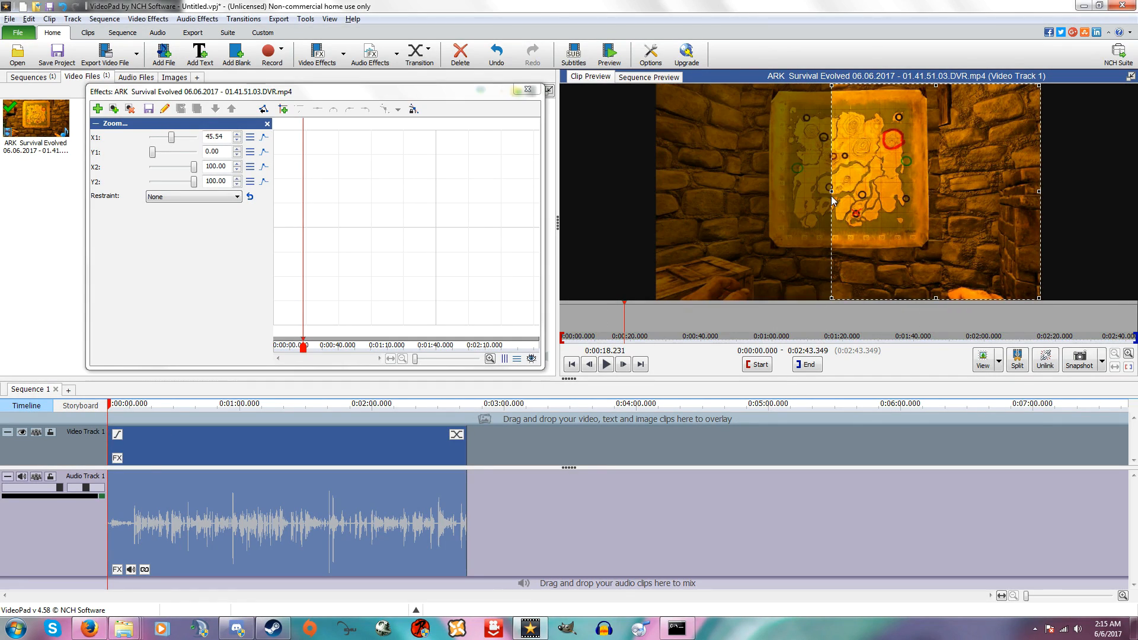
{"action": "left_click_drag", "start_coordinate": [936, 85], "coordinate": [850, 160]}
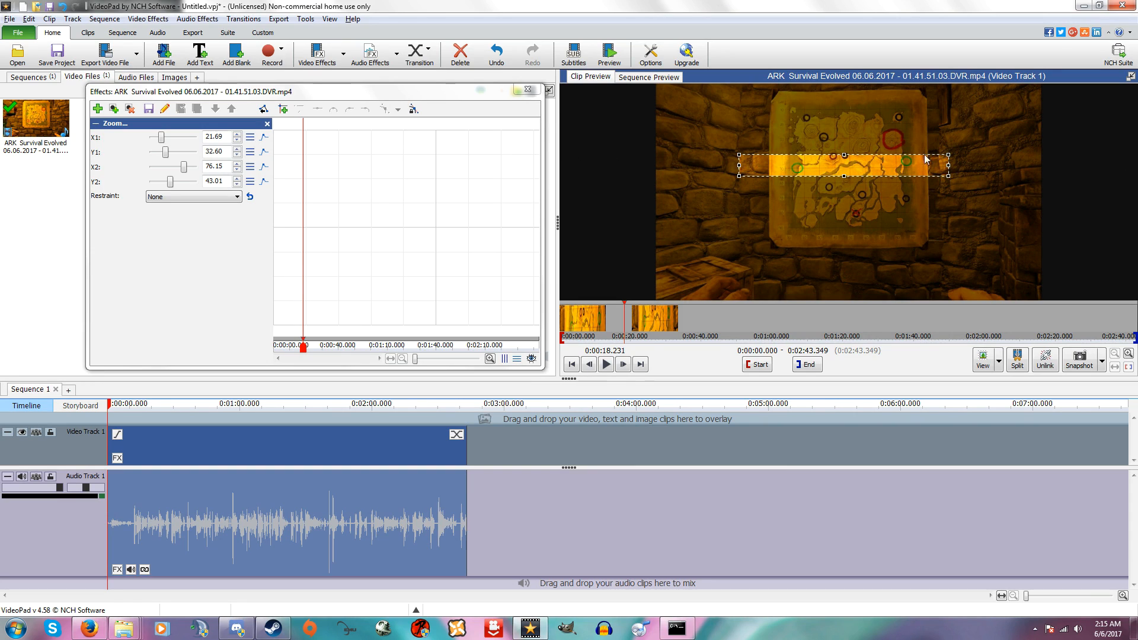
{"action": "left_click_drag", "start_coordinate": [843, 155], "coordinate": [854, 123]}
Restrain the zoom to 16:9, fit its rectangle around the map at X1 11.11, X2 89.06, Y2 78.08, and close the effects.
{"action": "left_click", "coordinate": [188, 196]}
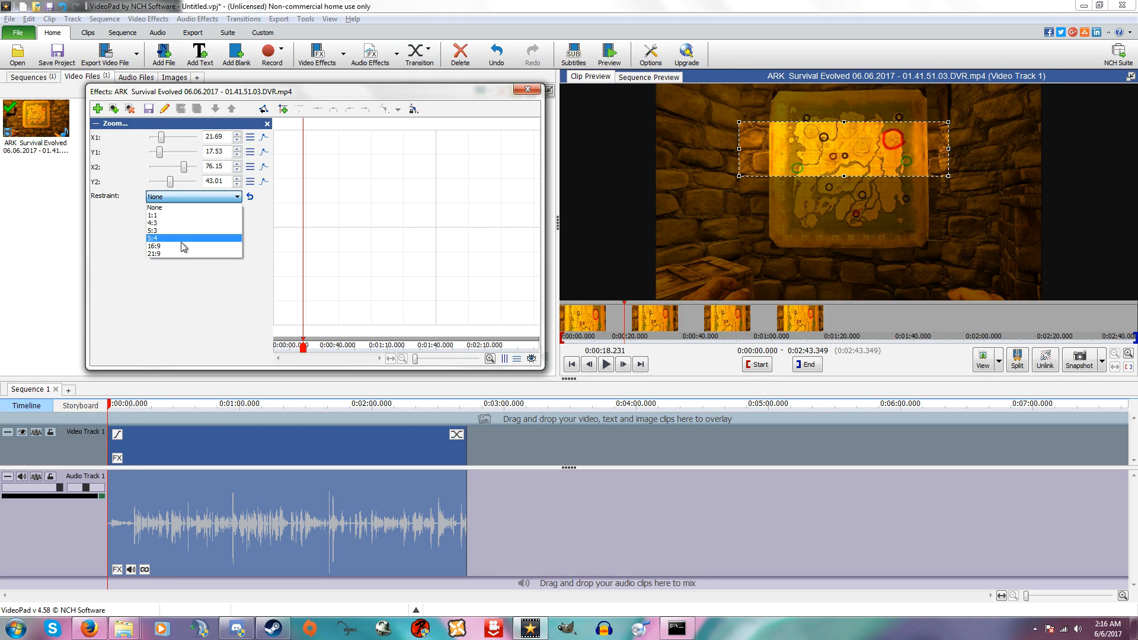
{"action": "left_click", "coordinate": [179, 247]}
{"action": "left_click_drag", "start_coordinate": [795, 148], "coordinate": [606, 136]}
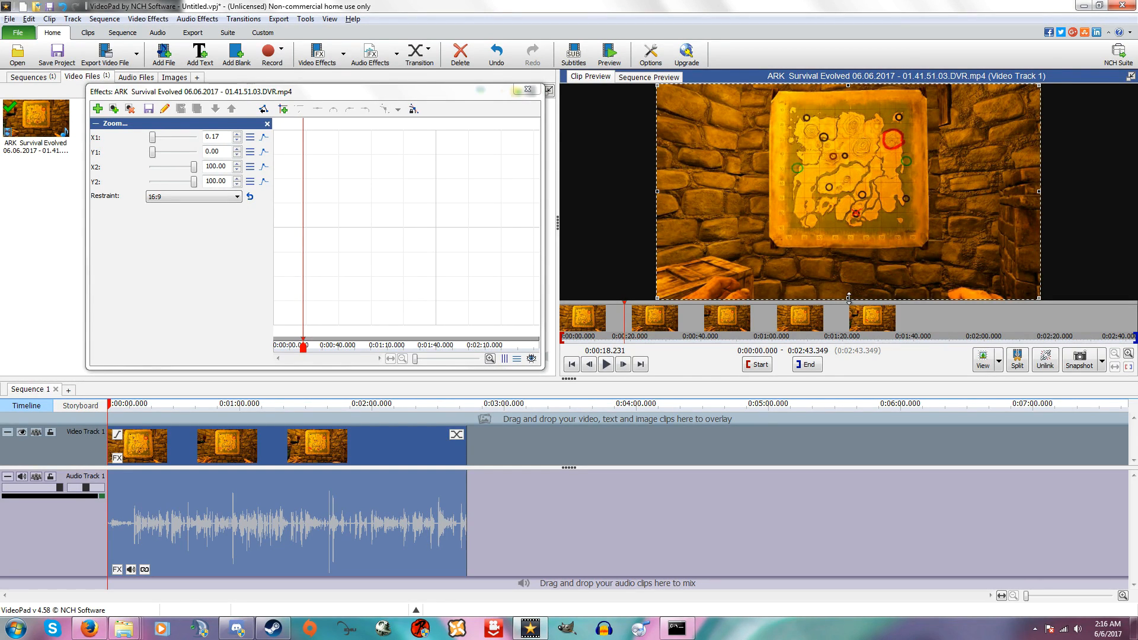
{"action": "left_click_drag", "start_coordinate": [849, 298], "coordinate": [851, 256]}
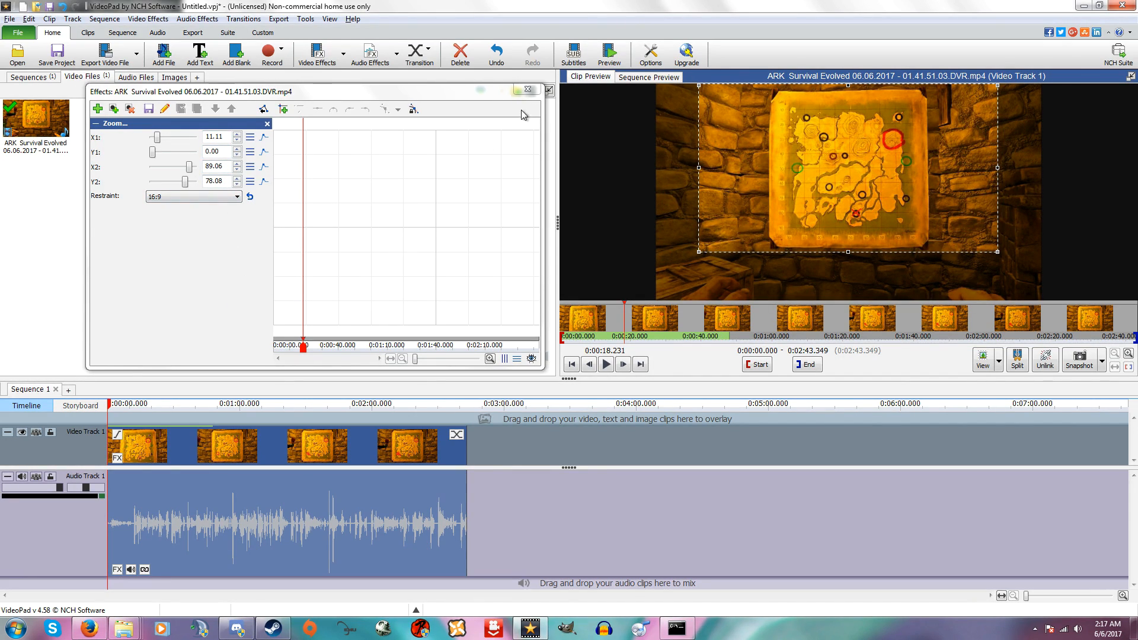
{"action": "left_click", "coordinate": [527, 89]}
Split the clip at 0:00:12.929 and ripple-delete the part before the split.
{"action": "left_click_drag", "start_coordinate": [119, 413], "coordinate": [149, 410]}
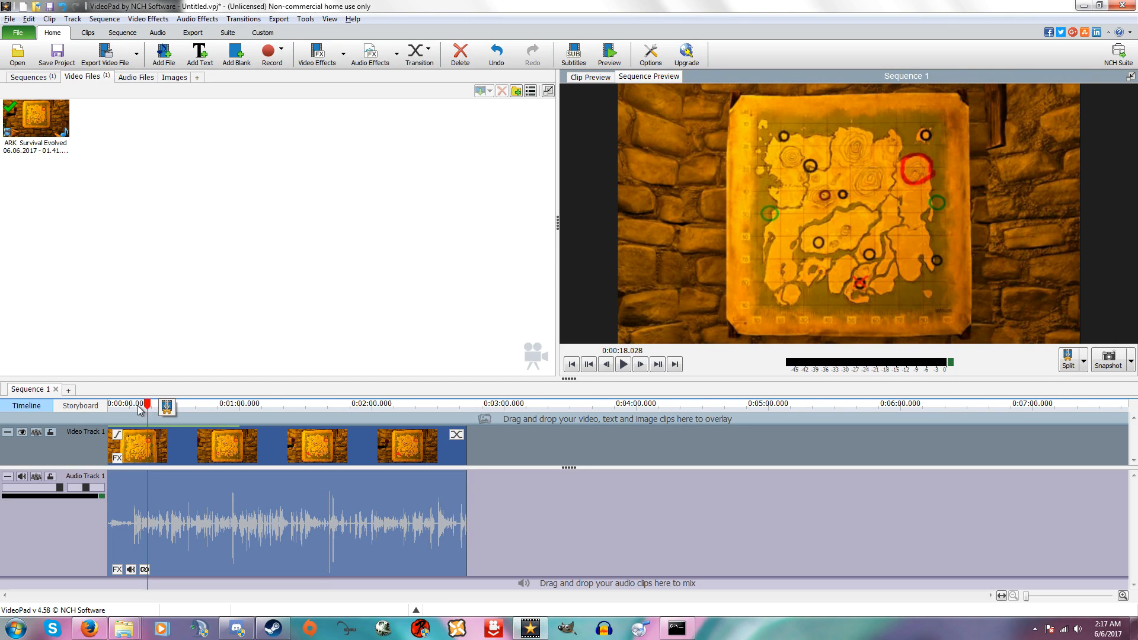
{"action": "left_click_drag", "start_coordinate": [142, 407], "coordinate": [141, 408]}
{"action": "scroll", "coordinate": [131, 418], "scroll_direction": "up", "scroll_amount": 2}
{"action": "scroll", "coordinate": [144, 419], "scroll_direction": "up", "scroll_amount": 3}
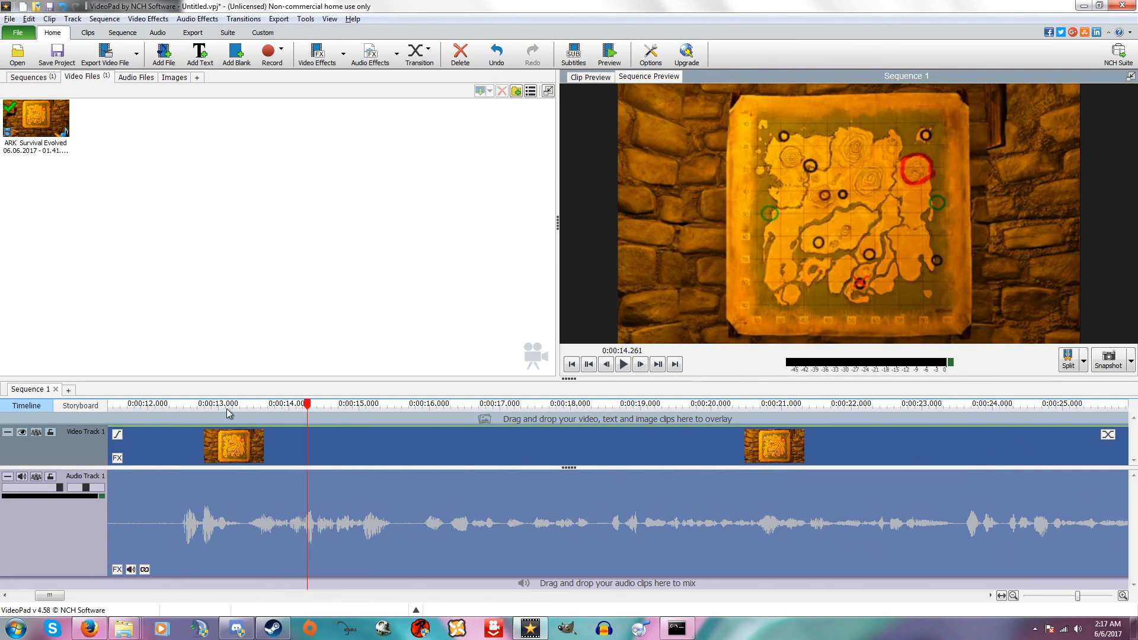
{"action": "left_click", "coordinate": [290, 408]}
{"action": "mouse_move", "coordinate": [290, 408]}
{"action": "left_mouse_down"}
{"action": "mouse_move", "coordinate": [224, 412]}
{"action": "mouse_move", "coordinate": [349, 418]}
{"action": "mouse_move", "coordinate": [158, 419]}
{"action": "mouse_move", "coordinate": [215, 425]}
{"action": "left_mouse_up"}
{"action": "left_click", "coordinate": [1067, 358]}
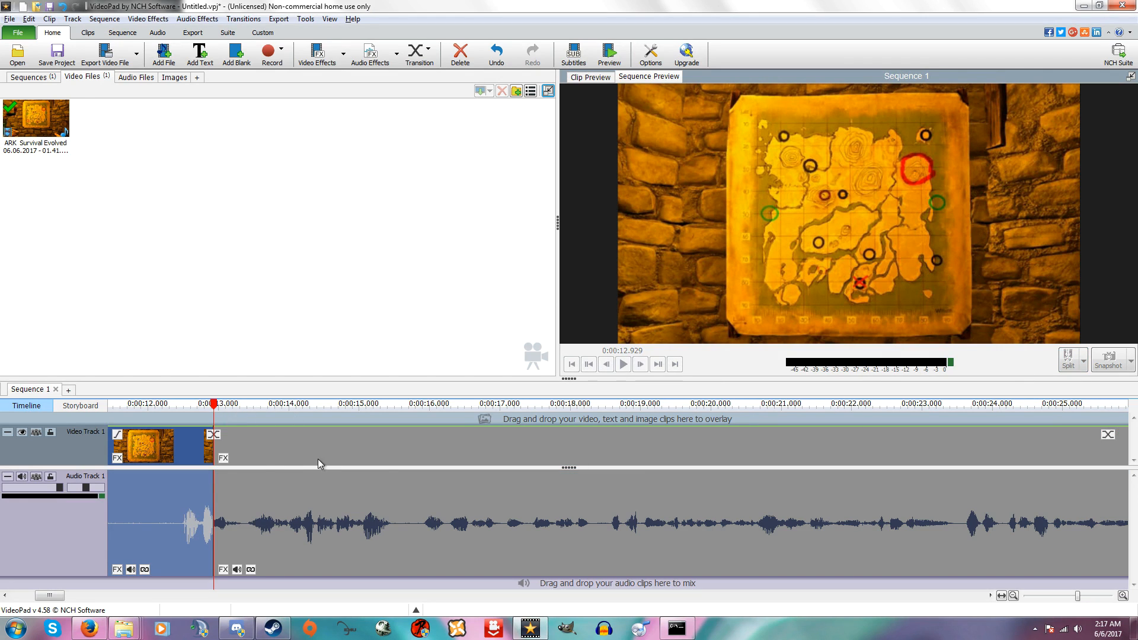
{"action": "right_click", "coordinate": [183, 448]}
{"action": "left_click", "coordinate": [222, 371]}
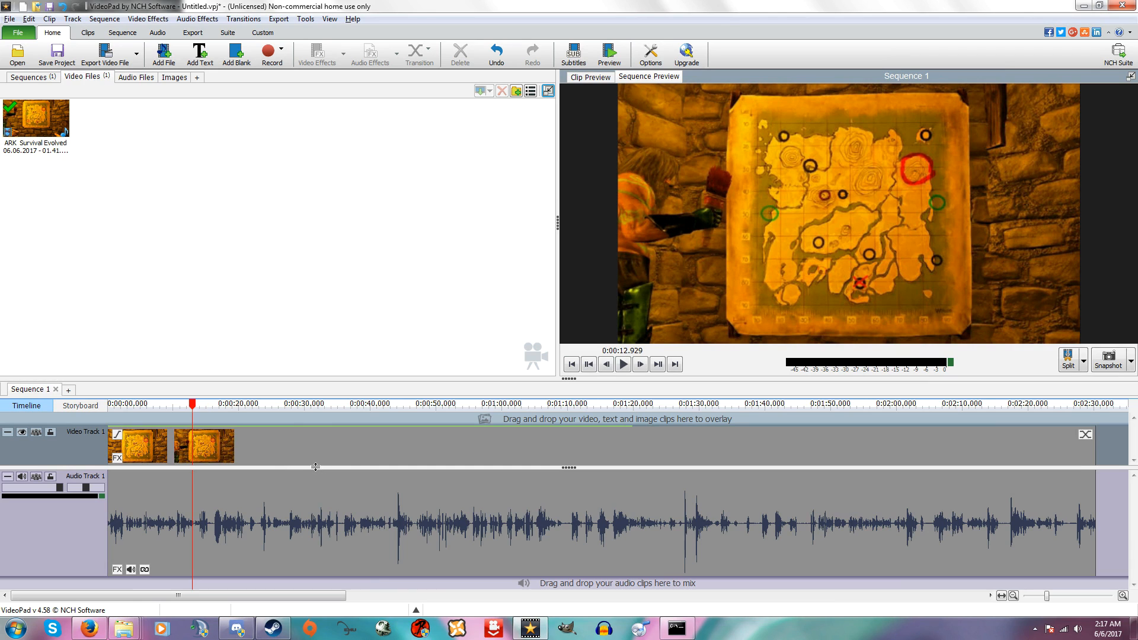
Split the remaining clip at 0:00:05.072 into two separate clips.
{"action": "left_click", "coordinate": [136, 404]}
{"action": "mouse_move", "coordinate": [137, 405]}
{"action": "left_mouse_down"}
{"action": "mouse_move", "coordinate": [158, 413]}
{"action": "mouse_move", "coordinate": [135, 416]}
{"action": "left_mouse_up"}
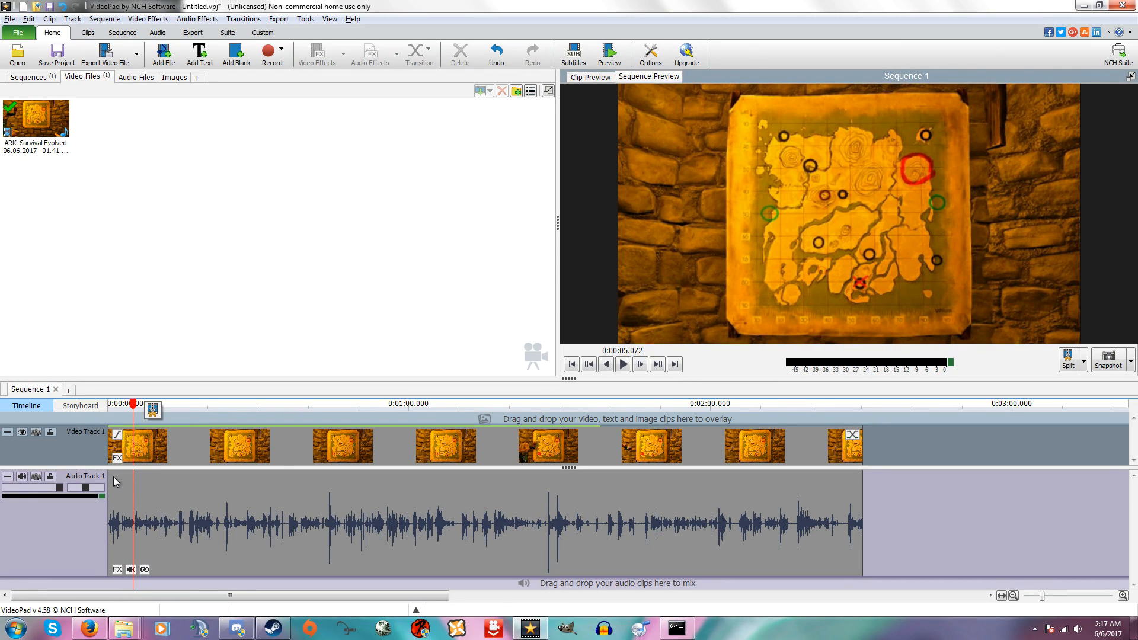
{"action": "scroll", "coordinate": [125, 439], "scroll_direction": "up", "scroll_amount": 5}
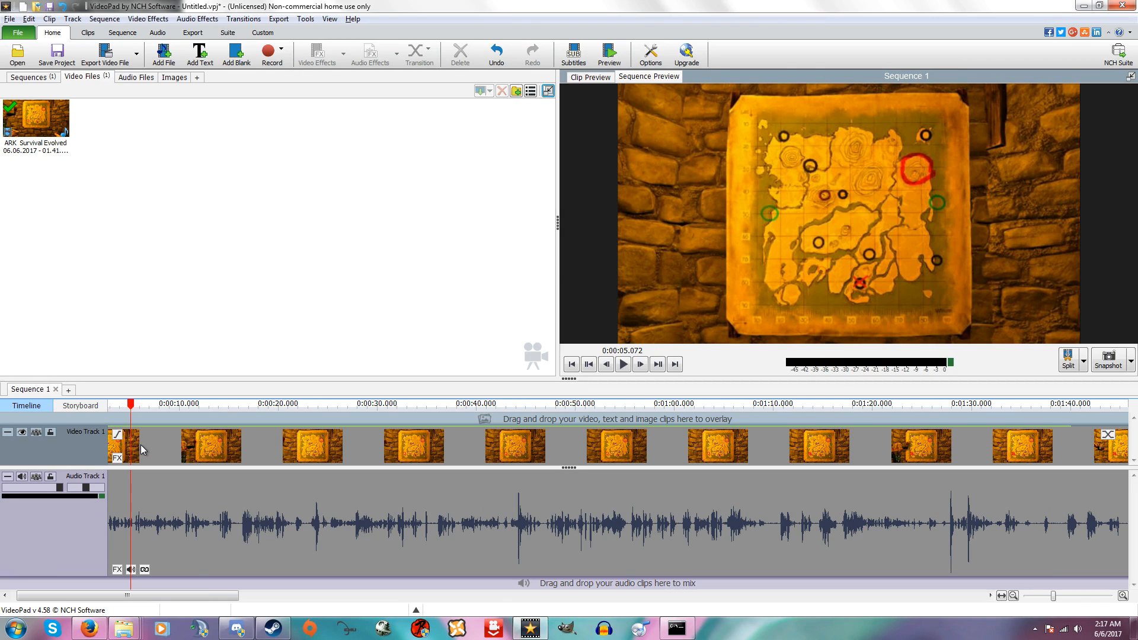
{"action": "right_click", "coordinate": [140, 444]}
{"action": "left_click", "coordinate": [195, 212]}
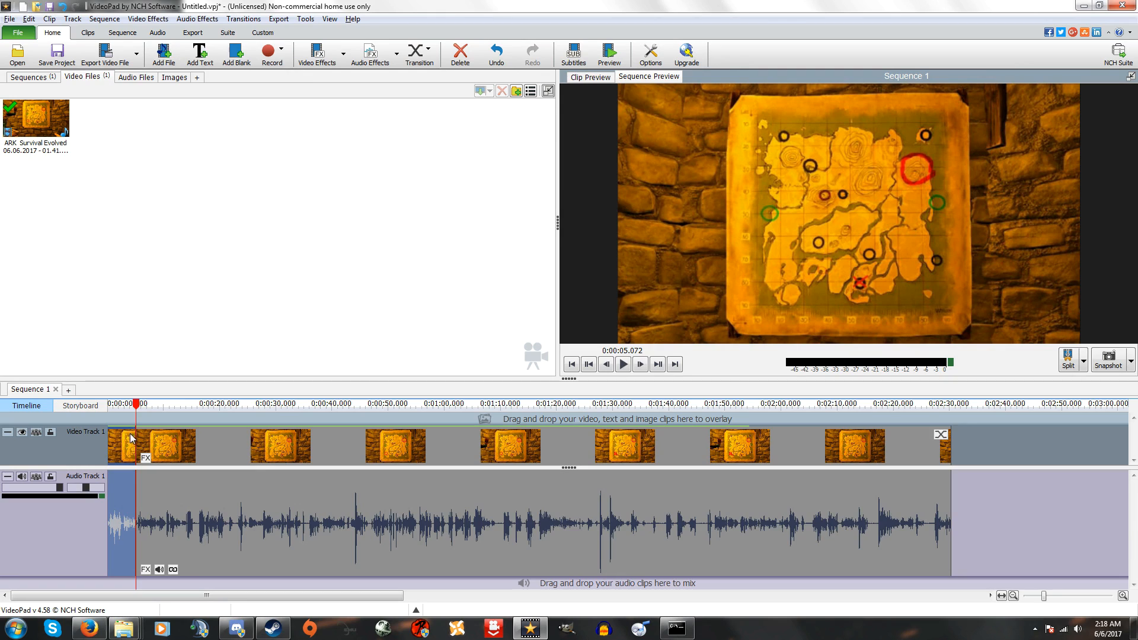
{"action": "scroll", "coordinate": [127, 443], "scroll_direction": "up", "scroll_amount": 3}
{"action": "scroll", "coordinate": [128, 443], "scroll_direction": "up", "scroll_amount": 1}
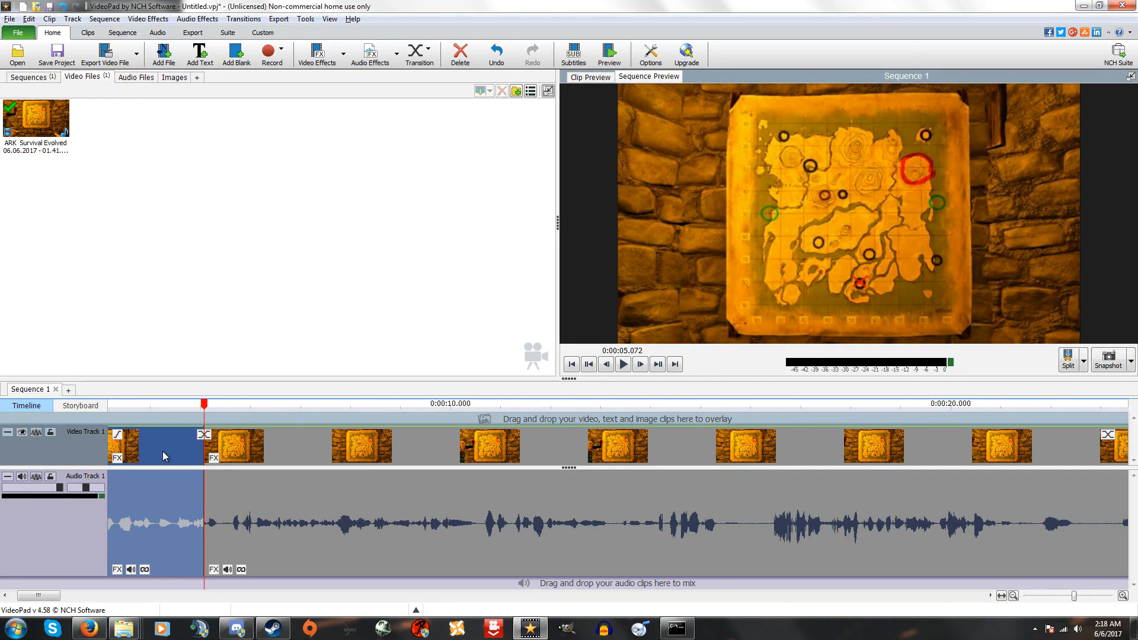
{"action": "left_click", "coordinate": [283, 452]}
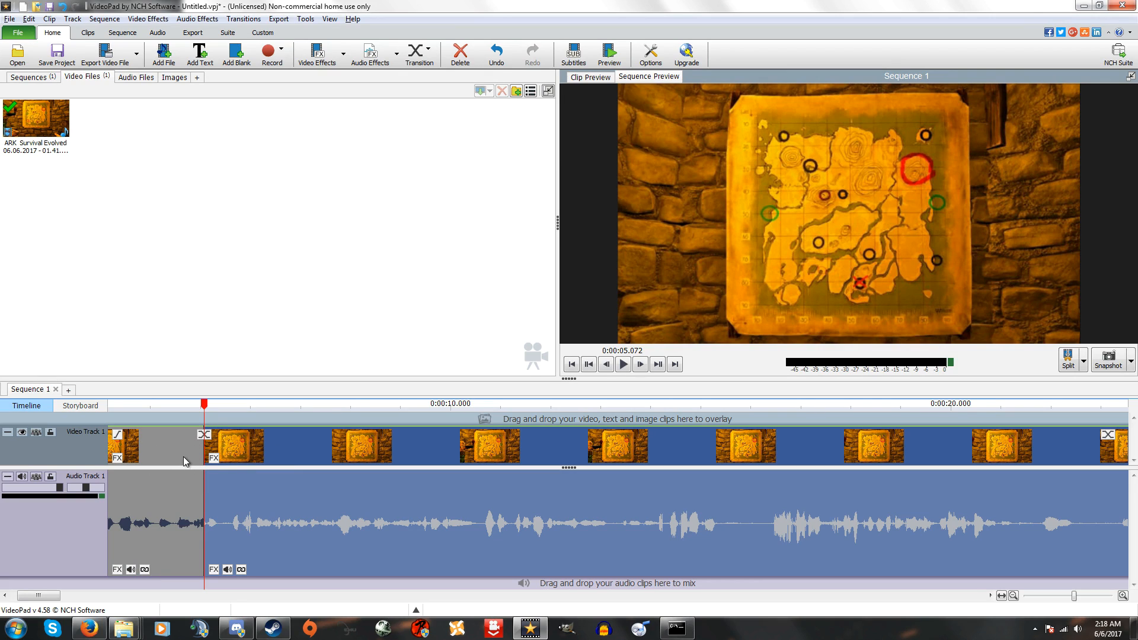
{"action": "left_click", "coordinate": [189, 419]}
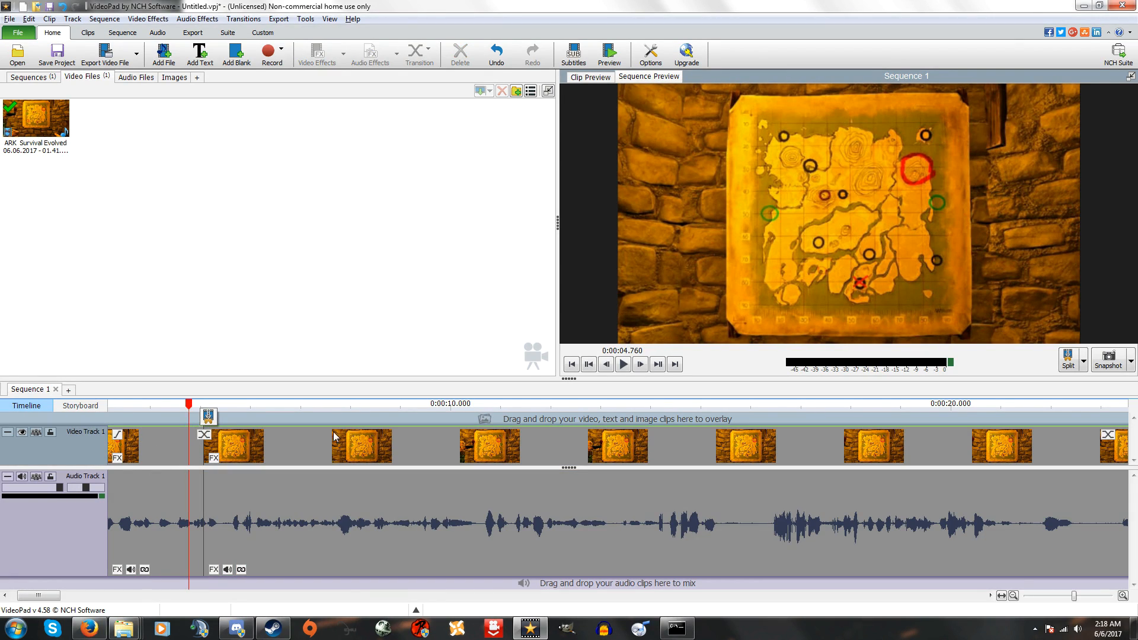
Split the second clip at 0:00:35.332 and ripple-delete the middle section between the two splits.
{"action": "scroll", "coordinate": [319, 439], "scroll_direction": "down", "scroll_amount": 3}
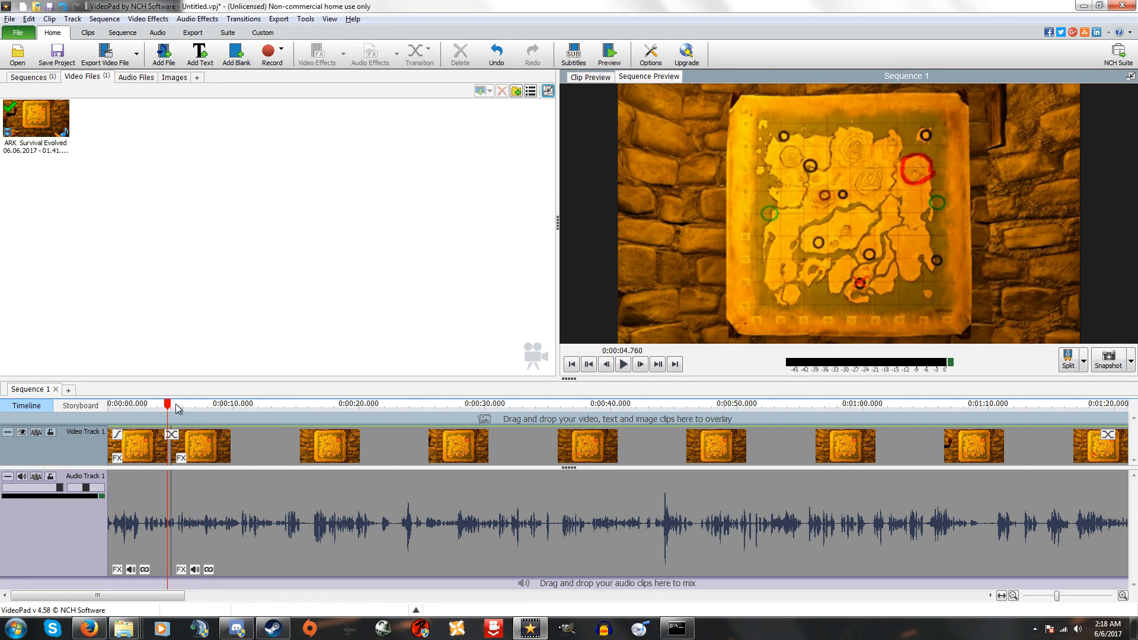
{"action": "left_click_drag", "start_coordinate": [168, 406], "coordinate": [188, 407]}
{"action": "mouse_move", "coordinate": [192, 405]}
{"action": "left_mouse_down"}
{"action": "mouse_move", "coordinate": [227, 409]}
{"action": "mouse_move", "coordinate": [172, 409]}
{"action": "left_mouse_up"}
{"action": "scroll", "coordinate": [158, 497], "scroll_direction": "down", "scroll_amount": 2}
{"action": "left_click_drag", "start_coordinate": [244, 408], "coordinate": [407, 417]}
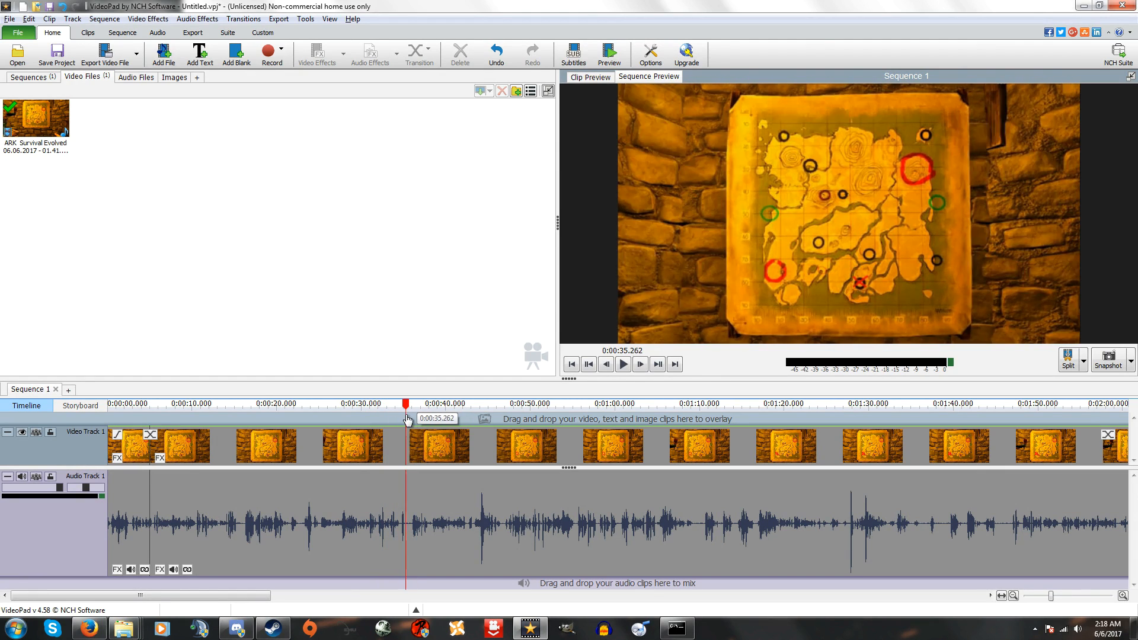
{"action": "left_click", "coordinate": [1069, 362]}
{"action": "right_click", "coordinate": [339, 439]}
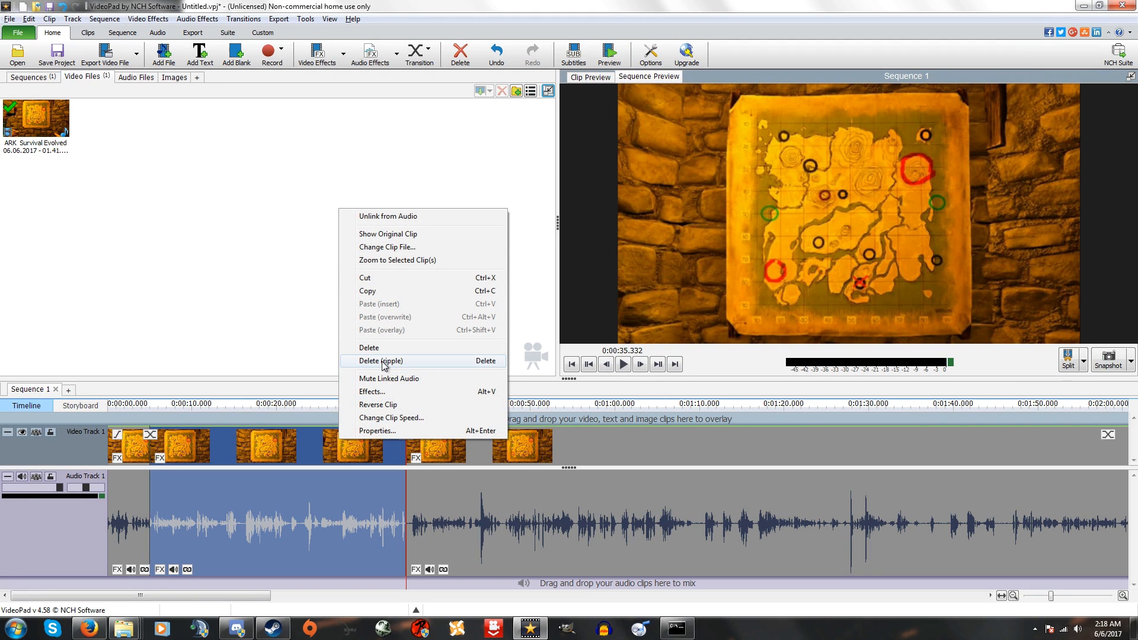
{"action": "left_click_drag", "start_coordinate": [252, 406], "coordinate": [324, 414]}
{"action": "right_click", "coordinate": [338, 445]}
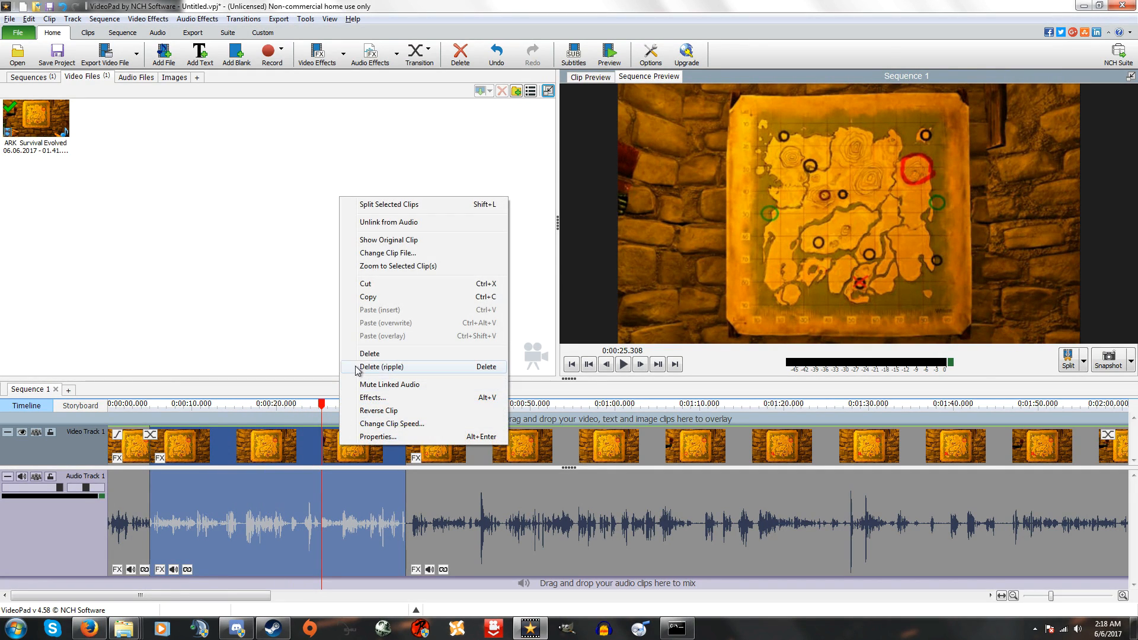
{"action": "left_click", "coordinate": [355, 370]}
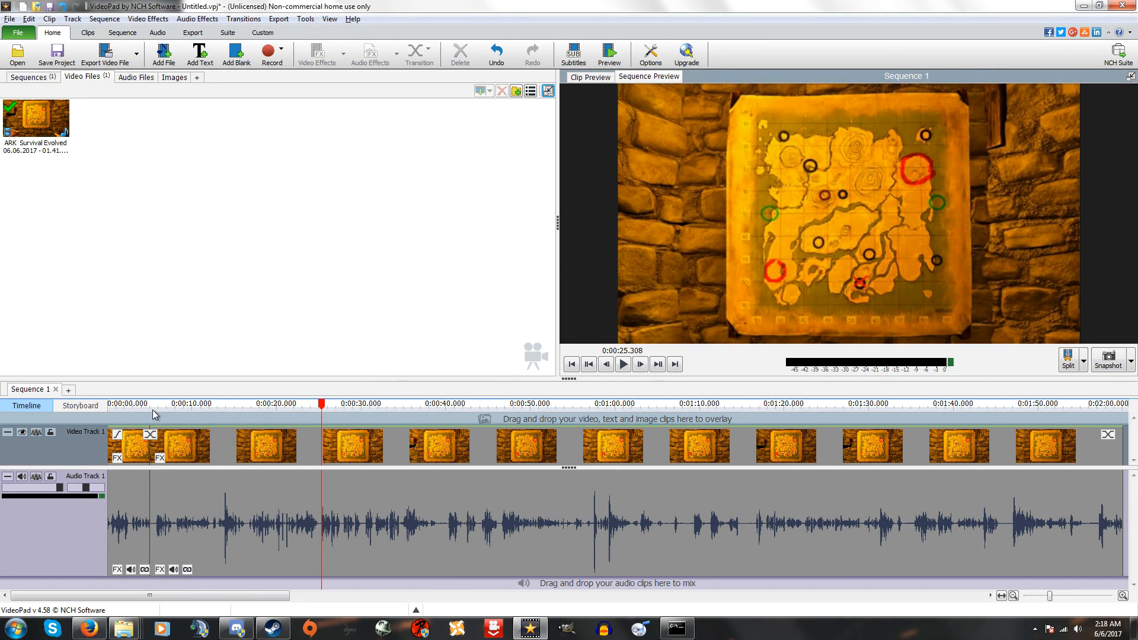
Add a 1-second Cross Fade transition between the two clips on Video Track 1.
{"action": "scroll", "coordinate": [148, 413], "scroll_direction": "down", "scroll_amount": 2}
{"action": "mouse_move", "coordinate": [127, 405]}
{"action": "left_mouse_down"}
{"action": "mouse_move", "coordinate": [146, 405]}
{"action": "mouse_move", "coordinate": [129, 405]}
{"action": "left_mouse_up"}
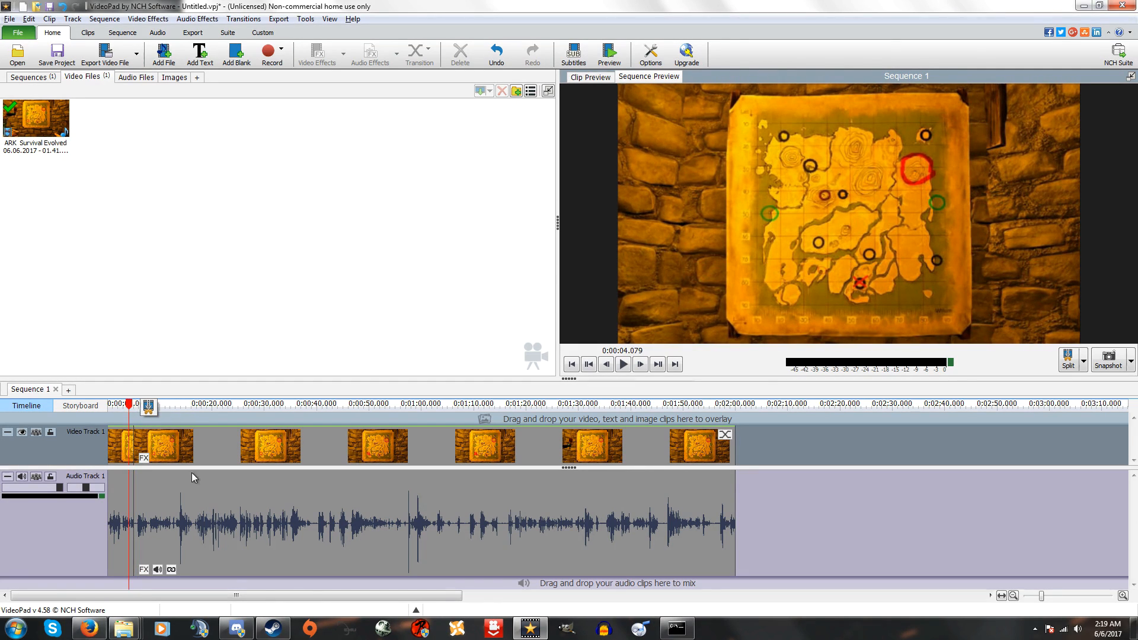
{"action": "scroll", "coordinate": [833, 491], "scroll_direction": "down", "scroll_amount": 1}
{"action": "scroll", "coordinate": [131, 460], "scroll_direction": "up", "scroll_amount": 10}
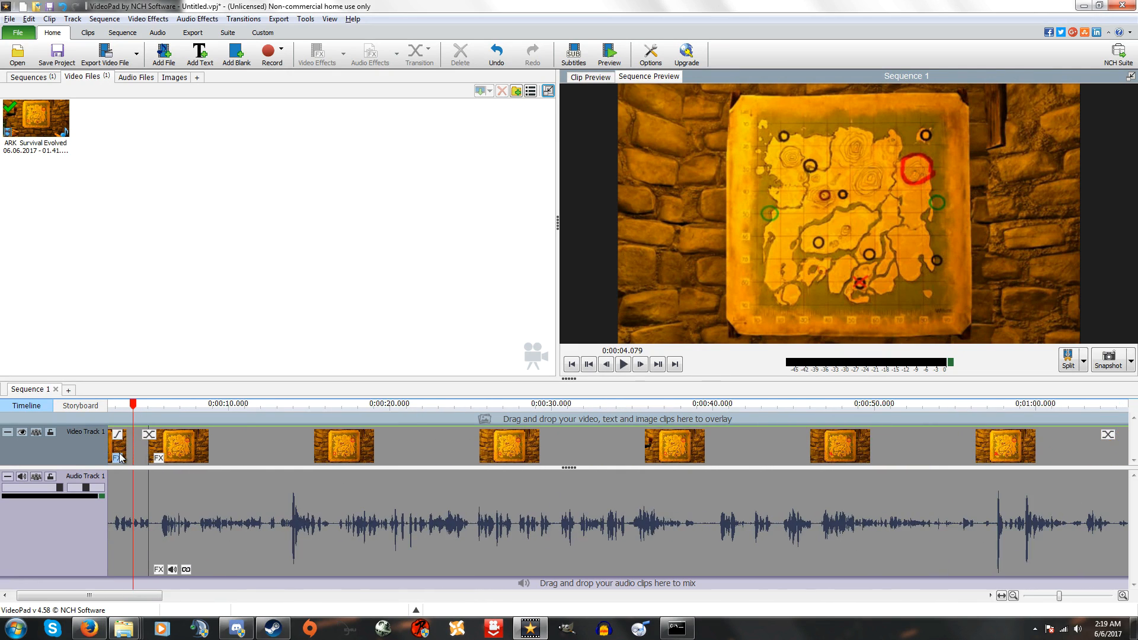
{"action": "scroll", "coordinate": [131, 460], "scroll_direction": "up", "scroll_amount": 3}
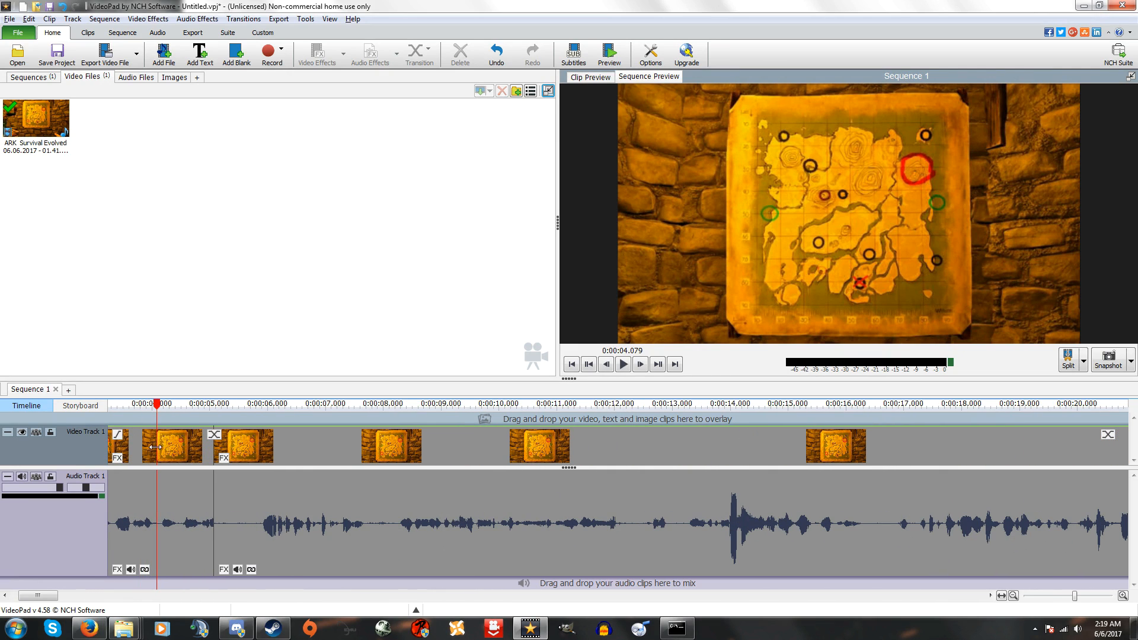
{"action": "left_click", "coordinate": [219, 438]}
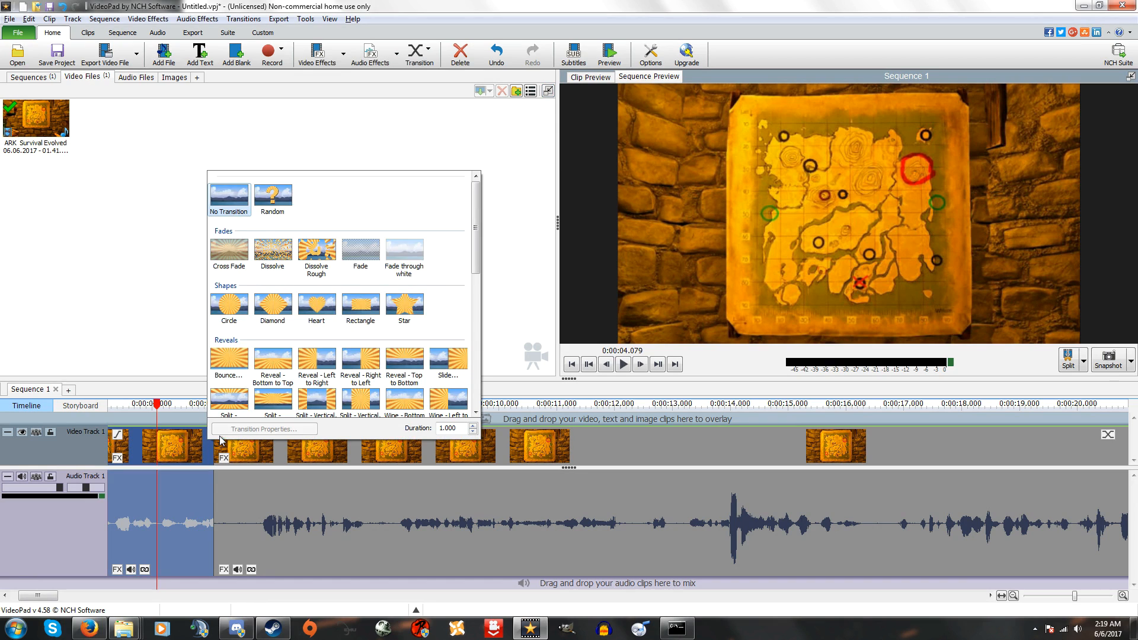
{"action": "left_click", "coordinate": [240, 253]}
{"action": "key", "text": "Return"}
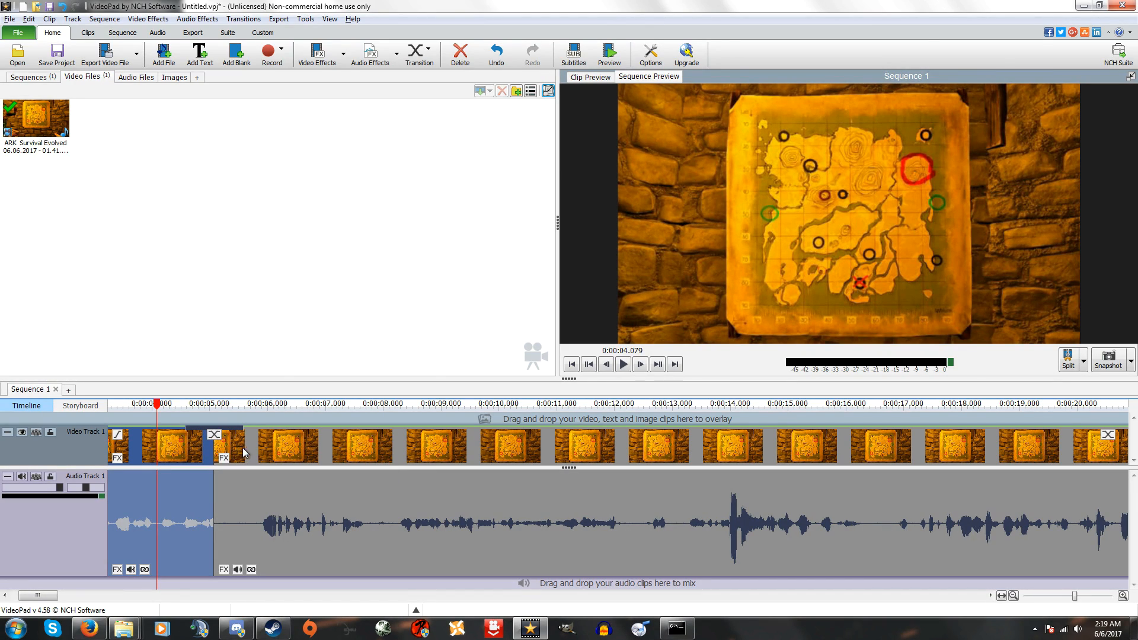
Scrub the sequence back and forth across the cross fade to review how the two clips blend.
{"action": "left_click", "coordinate": [246, 446]}
{"action": "left_click", "coordinate": [228, 405]}
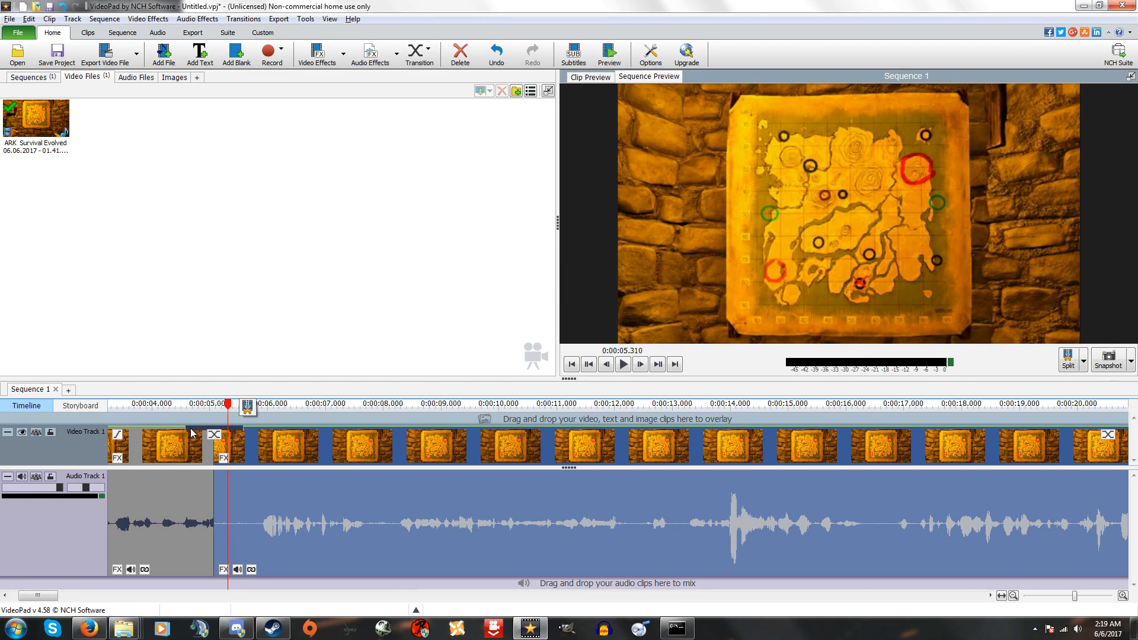
{"action": "left_click_drag", "start_coordinate": [228, 405], "coordinate": [195, 405]}
{"action": "left_click", "coordinate": [179, 444]}
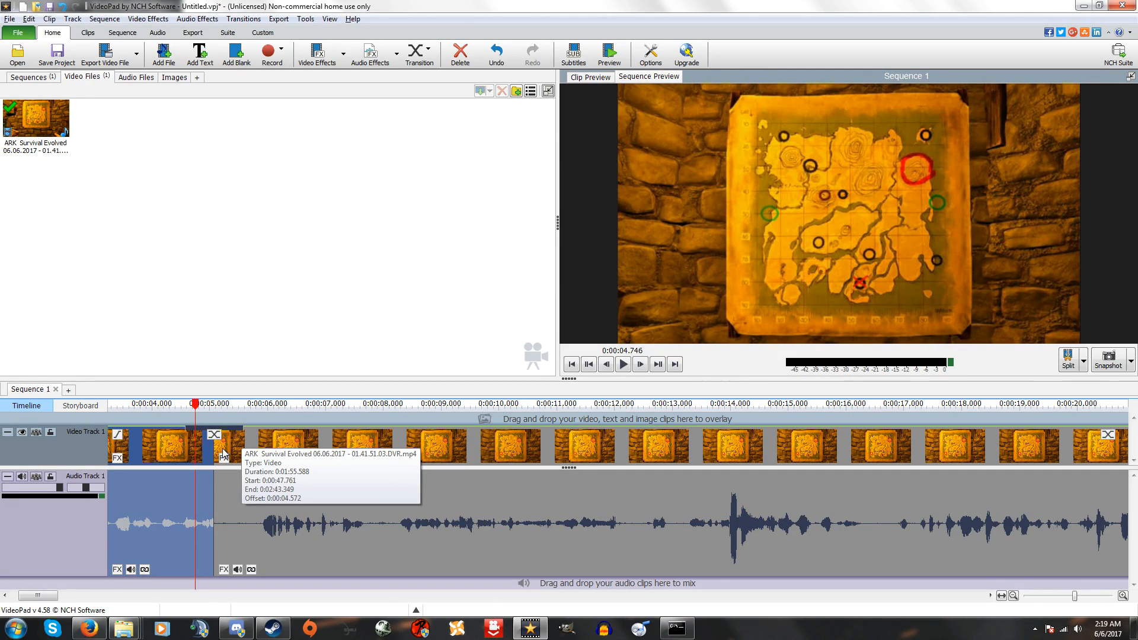
Examine the map's change through the transition by moving the playhead between about 0:00:04.5 and 0:00:05.5.
{"action": "left_click_drag", "start_coordinate": [196, 408], "coordinate": [237, 409]}
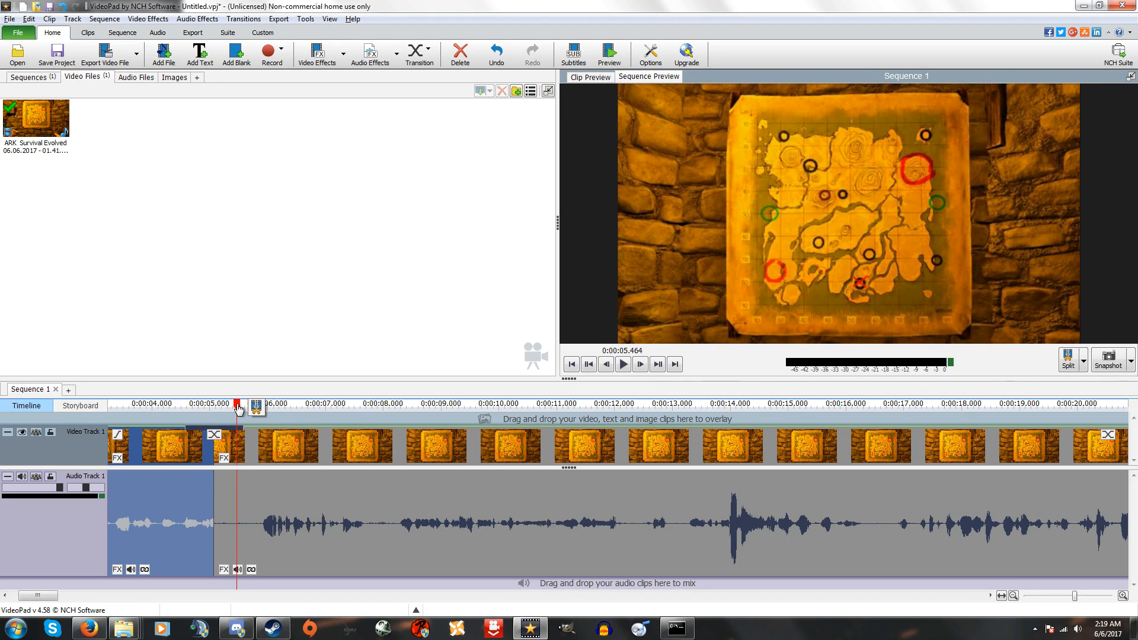
{"action": "left_click_drag", "start_coordinate": [238, 409], "coordinate": [182, 404]}
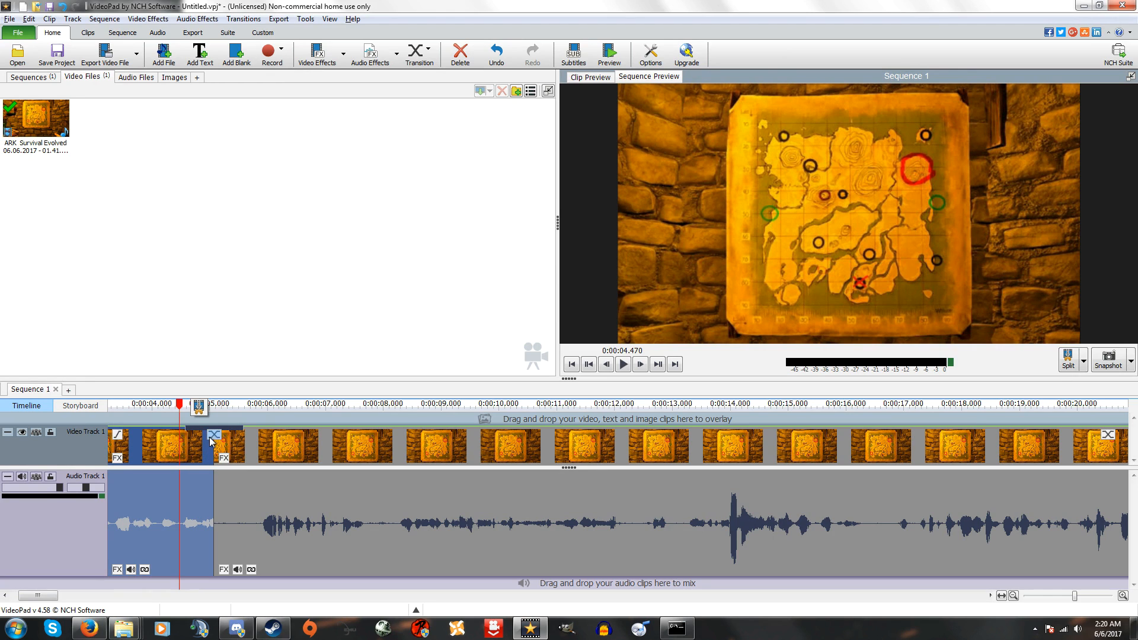
{"action": "left_click_drag", "start_coordinate": [181, 407], "coordinate": [242, 406]}
Cut an unwanted section out of the second clip so its remaining parts join at about 0:00:30.5.
{"action": "left_click", "coordinate": [729, 401]}
{"action": "left_click_drag", "start_coordinate": [730, 396], "coordinate": [736, 403]}
{"action": "scroll", "coordinate": [328, 474], "scroll_direction": "down", "scroll_amount": 3}
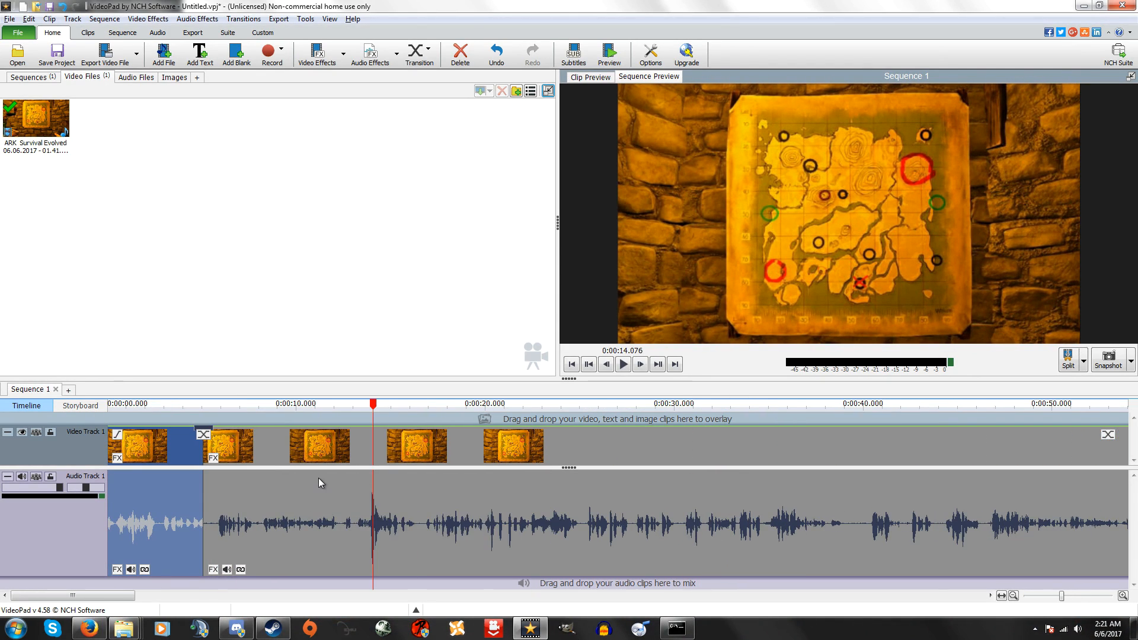
{"action": "scroll", "coordinate": [352, 449], "scroll_direction": "down", "scroll_amount": 5}
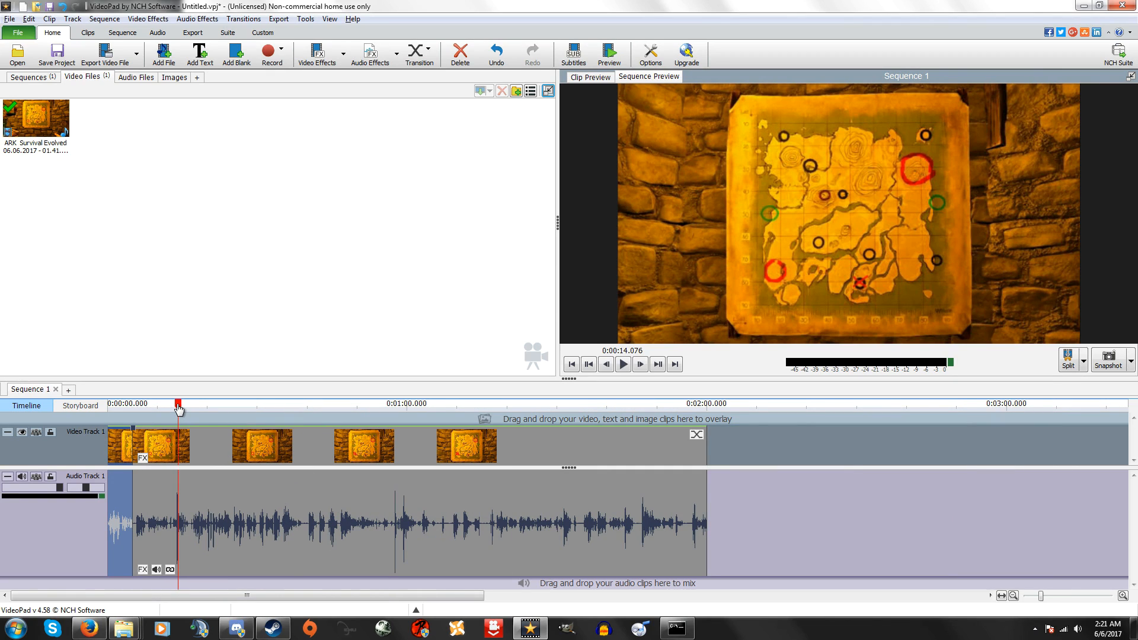
{"action": "left_click_drag", "start_coordinate": [179, 408], "coordinate": [283, 407]}
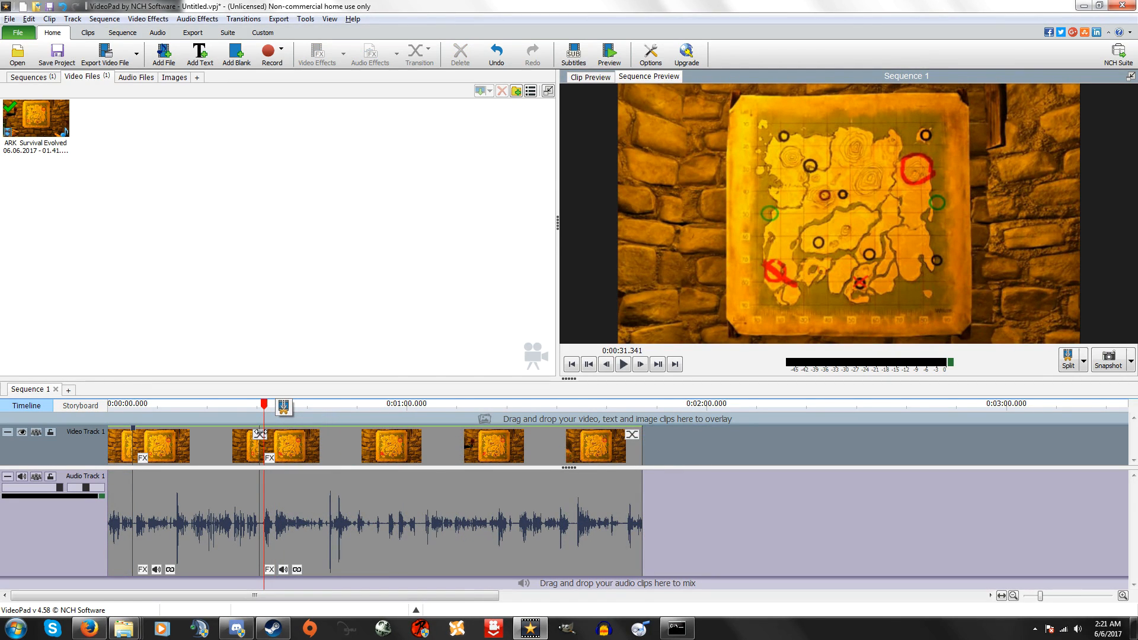
Add a 1-second Fade transition at the join near 0:00:30.5, freezing the clip locations.
{"action": "scroll", "coordinate": [263, 436], "scroll_direction": "up", "scroll_amount": 3}
{"action": "left_click", "coordinate": [274, 436]}
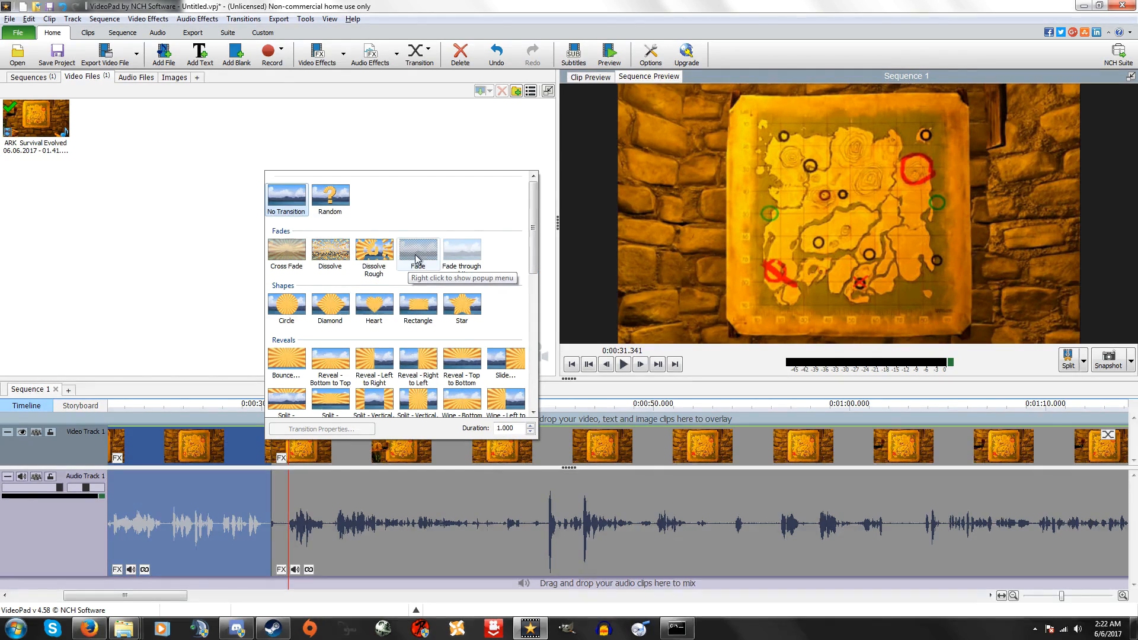
{"action": "left_click", "coordinate": [418, 259]}
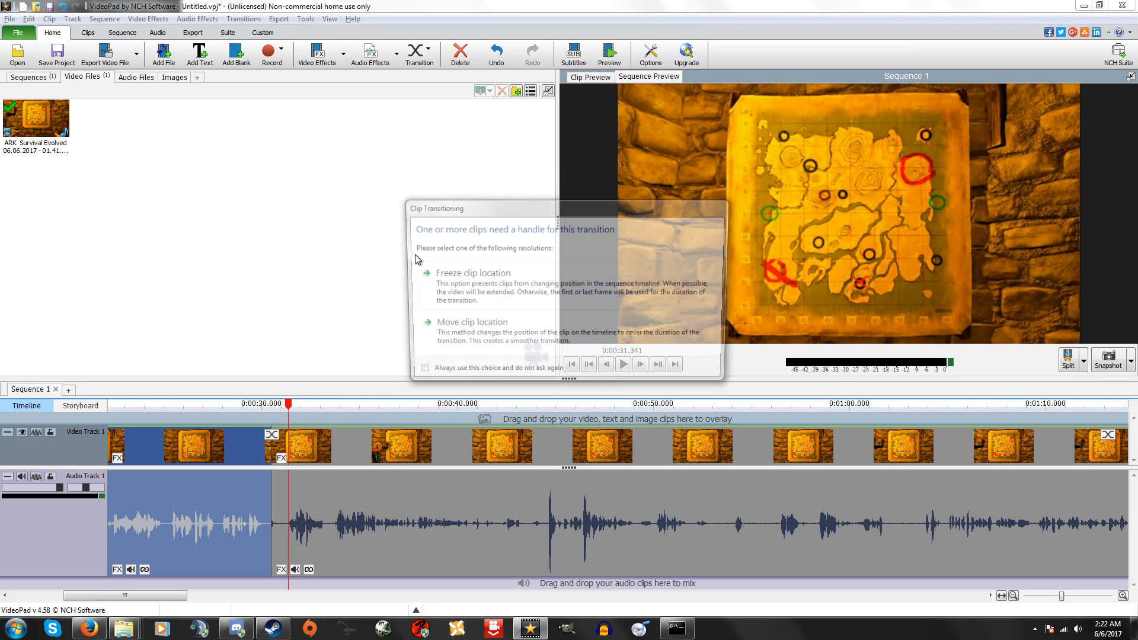
{"action": "left_click", "coordinate": [468, 270]}
Scrub across the Fade near 0:00:30.5 to examine how the picture passes between the two clips.
{"action": "mouse_move", "coordinate": [287, 398]}
{"action": "left_mouse_down"}
{"action": "mouse_move", "coordinate": [256, 404]}
{"action": "mouse_move", "coordinate": [289, 405]}
{"action": "mouse_move", "coordinate": [256, 404]}
{"action": "mouse_move", "coordinate": [274, 405]}
{"action": "left_mouse_up"}
{"action": "scroll", "coordinate": [272, 404], "scroll_direction": "up", "scroll_amount": 6}
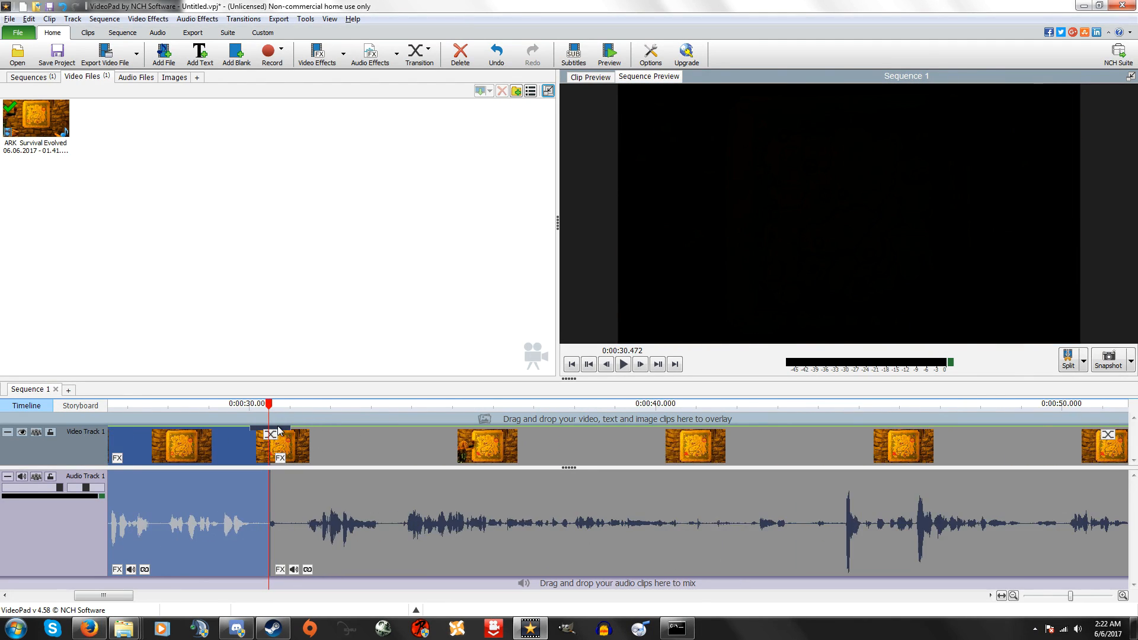
{"action": "left_click_drag", "start_coordinate": [243, 400], "coordinate": [250, 406]}
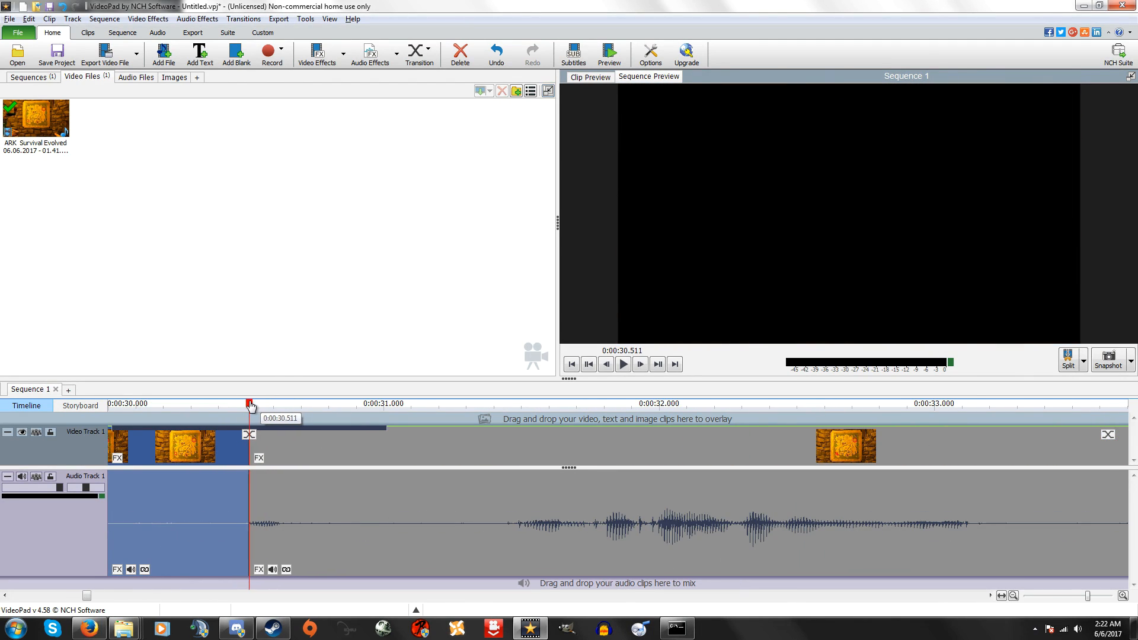
{"action": "scroll", "coordinate": [268, 439], "scroll_direction": "down", "scroll_amount": 6}
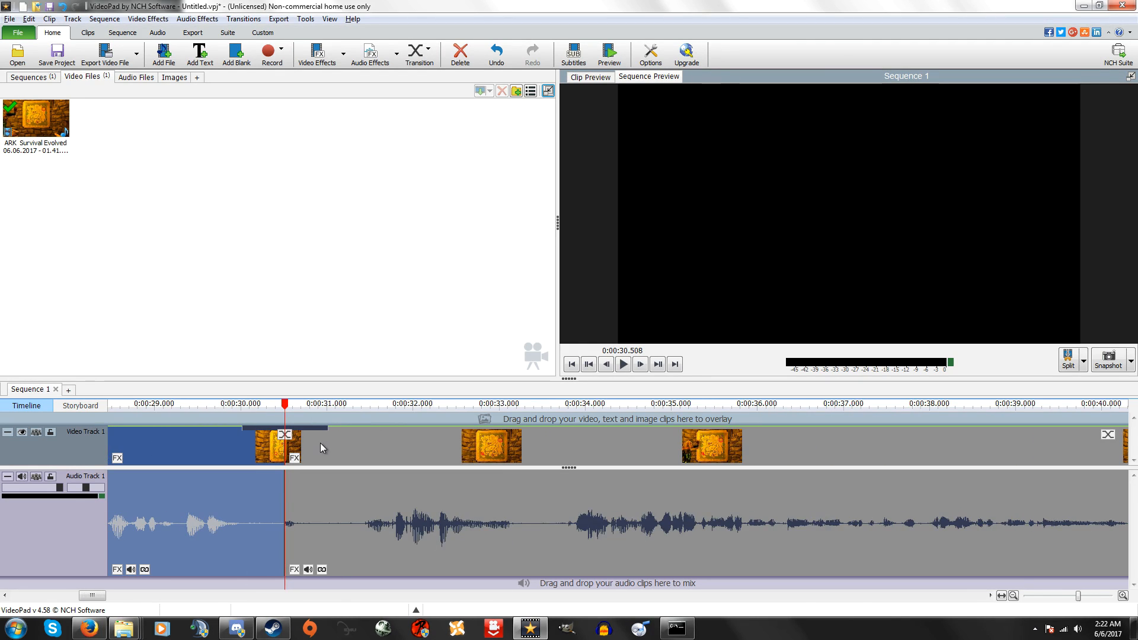
{"action": "scroll", "coordinate": [346, 449], "scroll_direction": "down", "scroll_amount": 2}
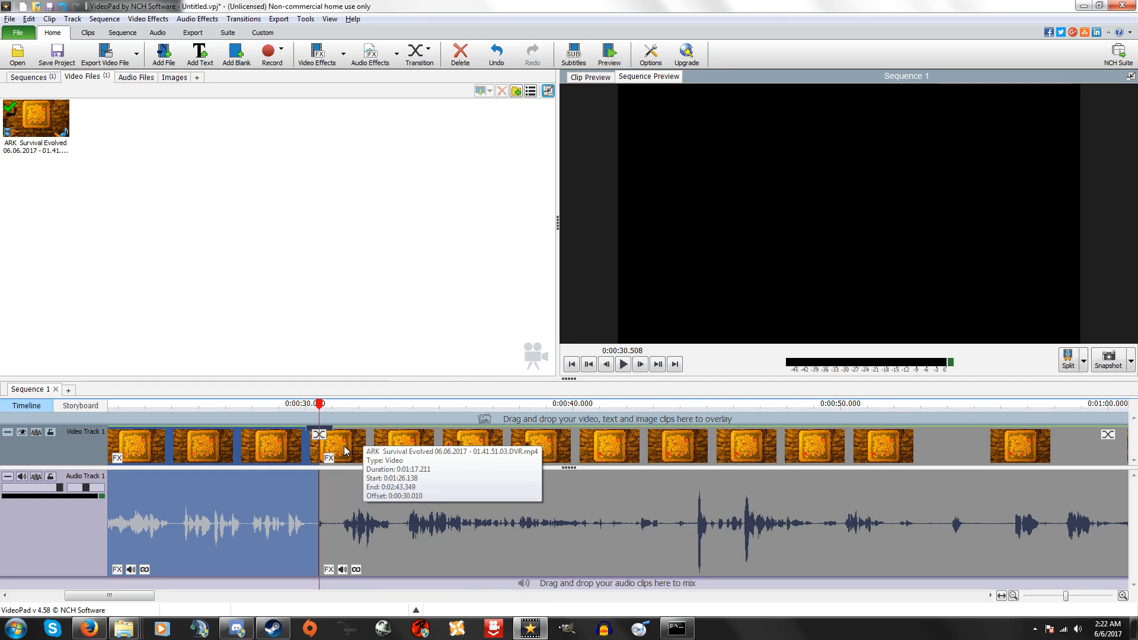
{"action": "scroll", "coordinate": [340, 436], "scroll_direction": "up", "scroll_amount": 2}
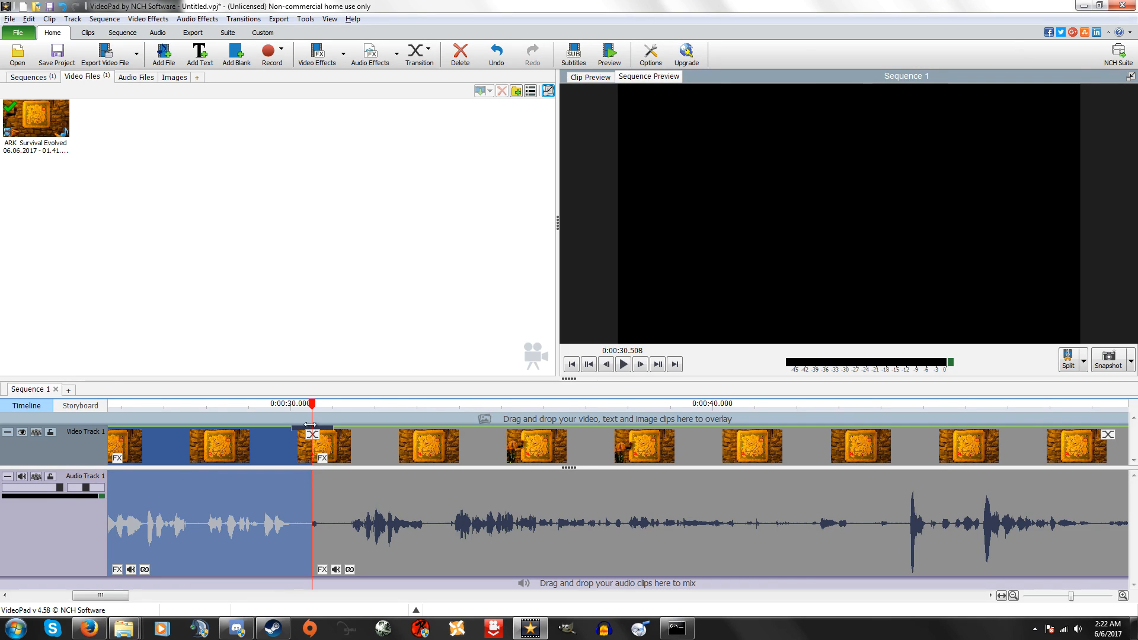
{"action": "left_click_drag", "start_coordinate": [300, 408], "coordinate": [335, 409]}
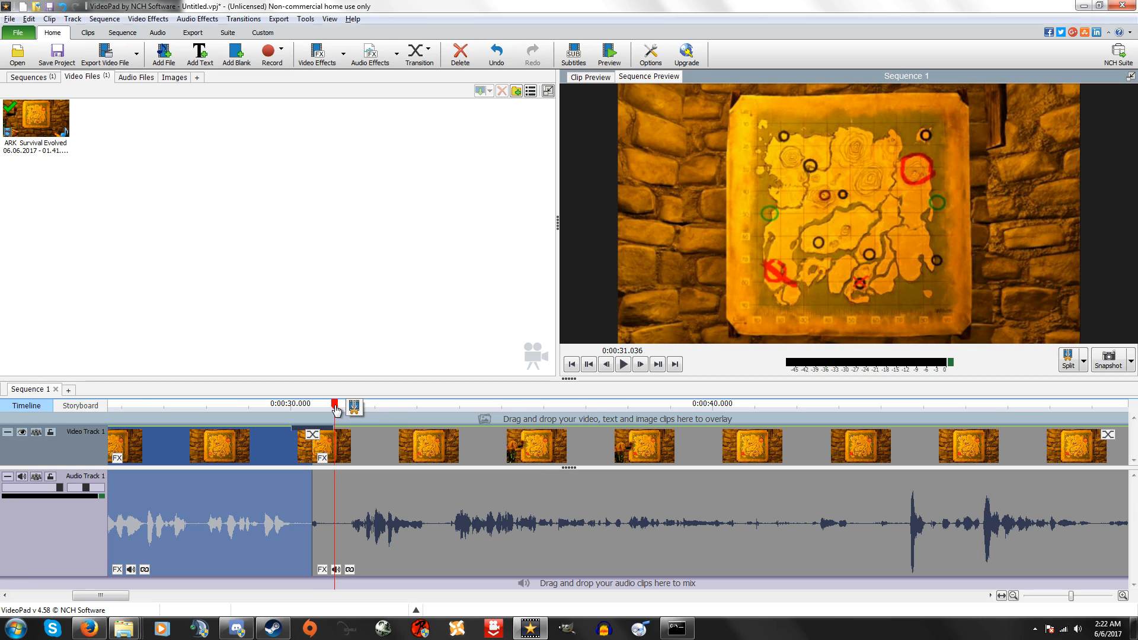
Change the transition near 0:00:30.5 to Dissolve Rough, freezing the clip locations.
{"action": "left_click", "coordinate": [313, 436]}
{"action": "left_click", "coordinate": [142, 246]}
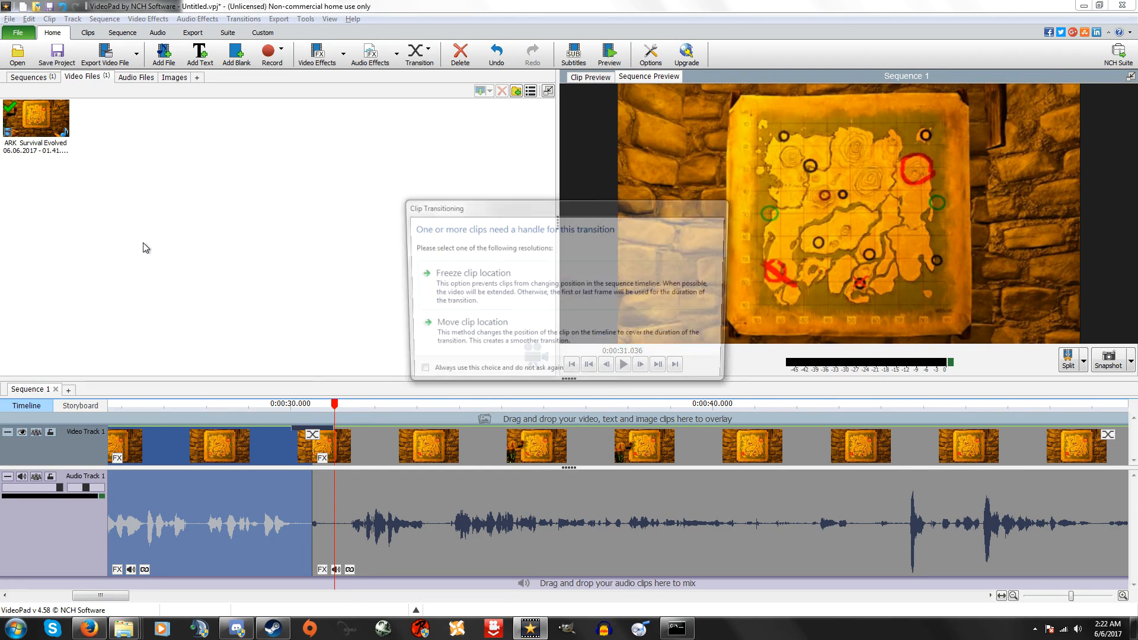
{"action": "left_click", "coordinate": [494, 289]}
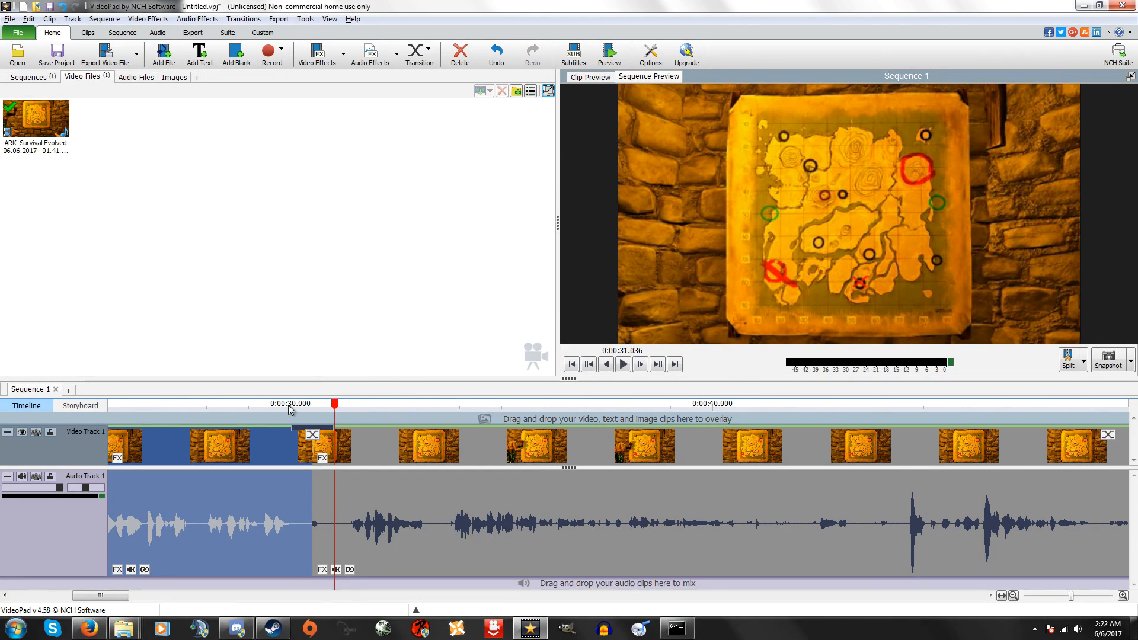
Review the Dissolve Rough transition's settings and scrub across it to see the effect.
{"action": "left_click", "coordinate": [289, 408]}
{"action": "left_click", "coordinate": [313, 434]}
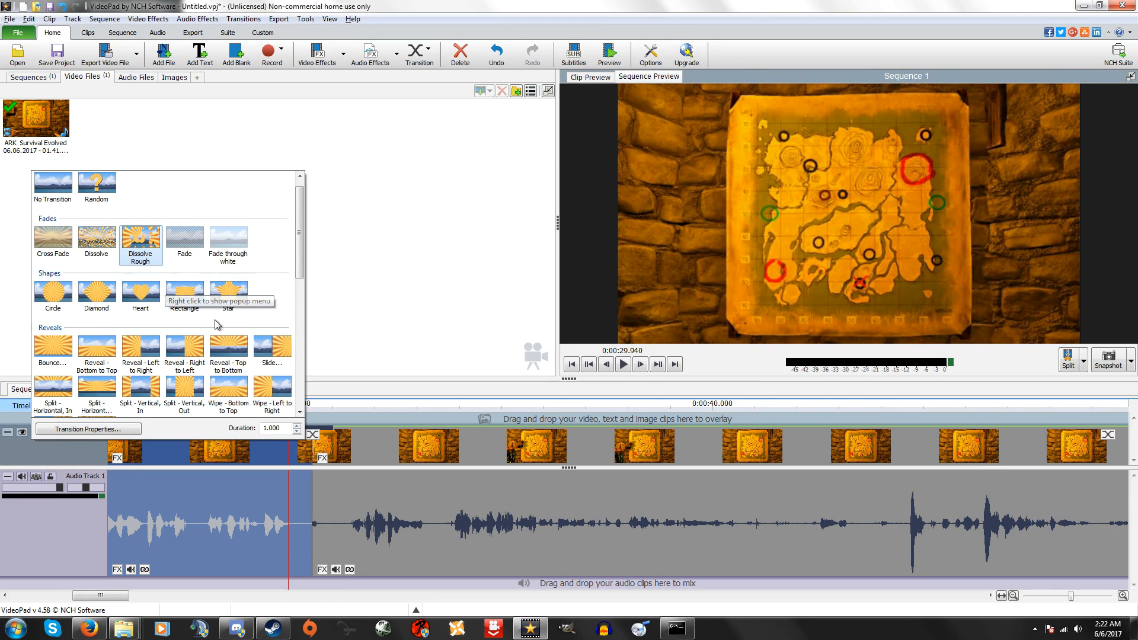
{"action": "left_click", "coordinate": [355, 408]}
{"action": "left_click", "coordinate": [297, 405]}
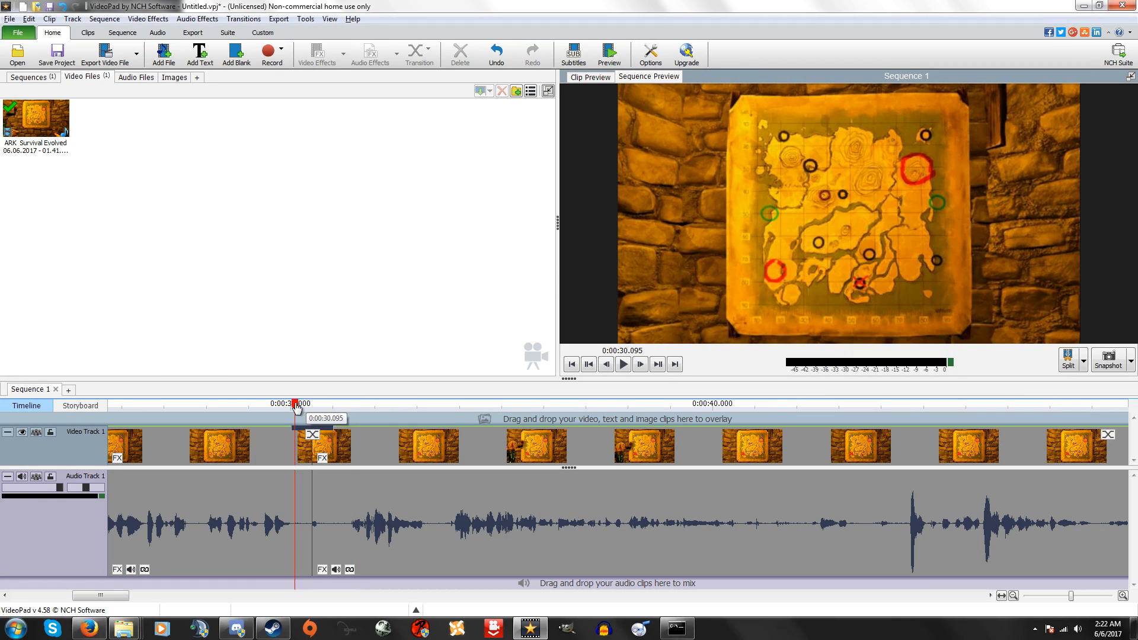
{"action": "left_click_drag", "start_coordinate": [298, 404], "coordinate": [316, 406]}
Change the transition at the join near 0:00:30.5 to Dissolve.
{"action": "left_click", "coordinate": [312, 434]}
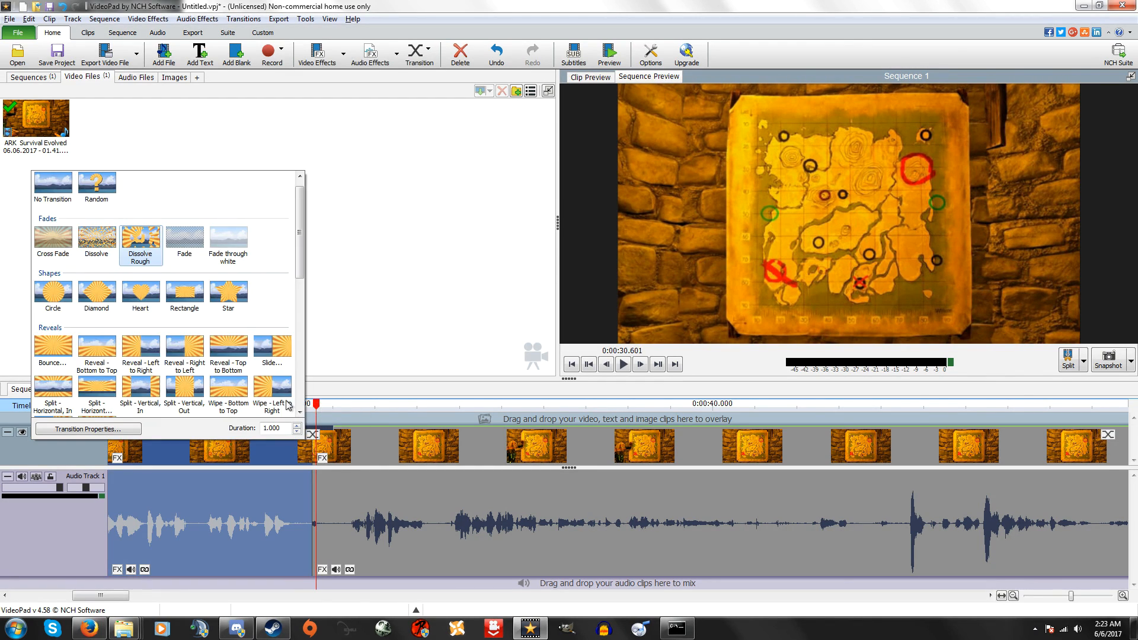
{"action": "left_click", "coordinate": [97, 249]}
{"action": "key", "text": "Return"}
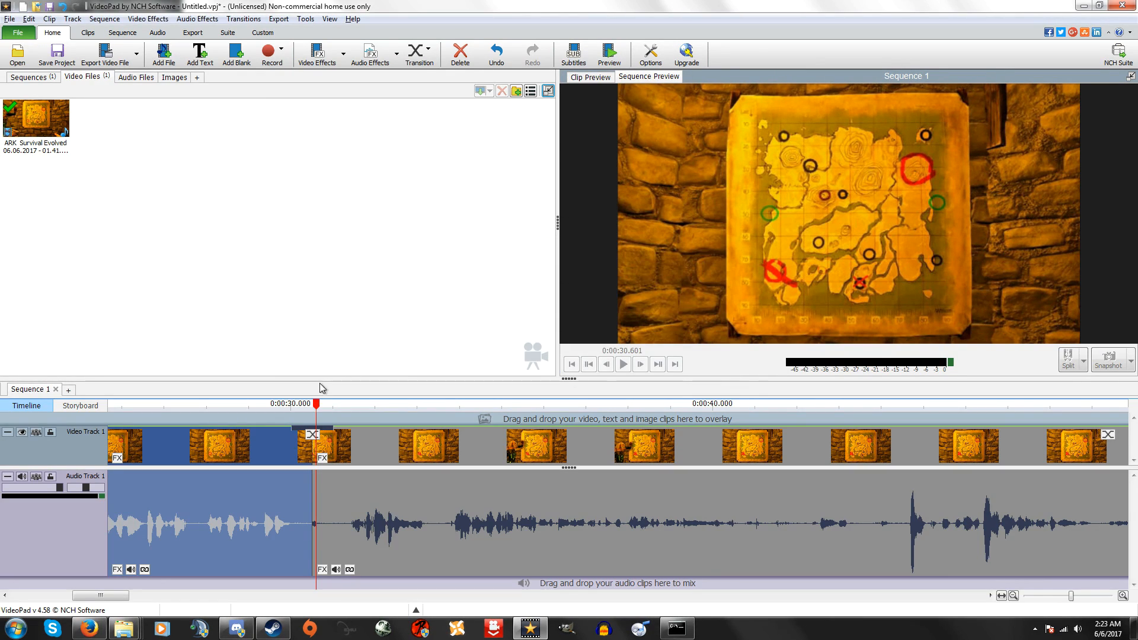
Scrub across the Dissolve transition to examine how the two clips blend.
{"action": "left_click_drag", "start_coordinate": [298, 404], "coordinate": [334, 408]}
{"action": "mouse_move", "coordinate": [341, 406]}
{"action": "left_mouse_down"}
{"action": "mouse_move", "coordinate": [291, 405]}
{"action": "mouse_move", "coordinate": [371, 407]}
{"action": "mouse_move", "coordinate": [360, 406]}
{"action": "left_mouse_up"}
{"action": "scroll", "coordinate": [246, 481], "scroll_direction": "down", "scroll_amount": 2}
{"action": "scroll", "coordinate": [246, 481], "scroll_direction": "down", "scroll_amount": 1}
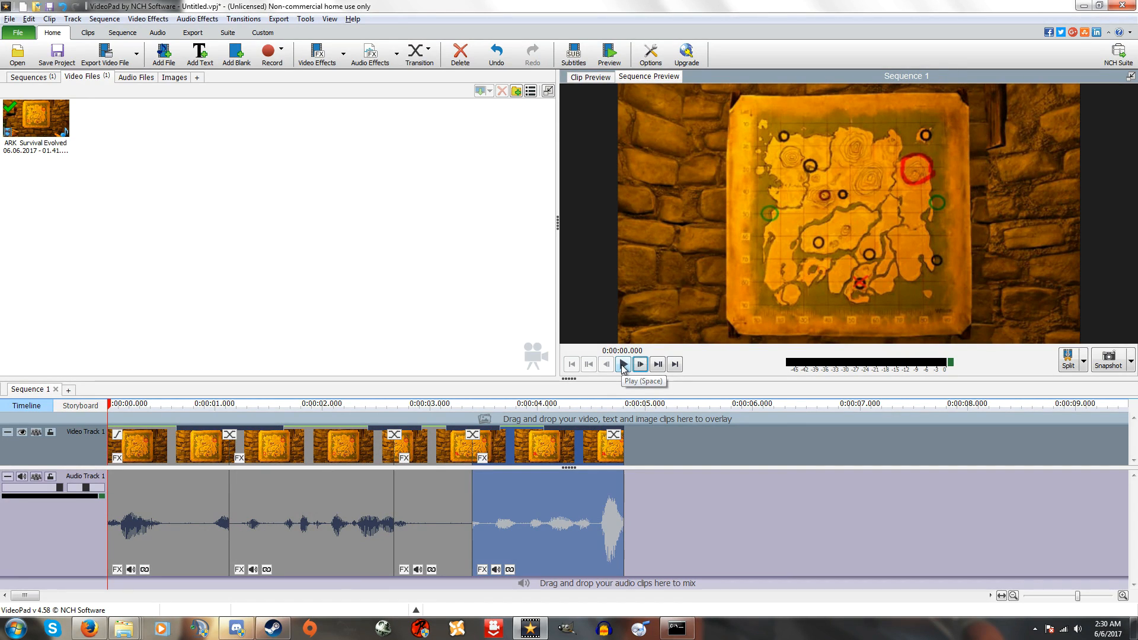
Unlink the audio from the video of all four clips in the sequence.
{"action": "left_click", "coordinate": [623, 364]}
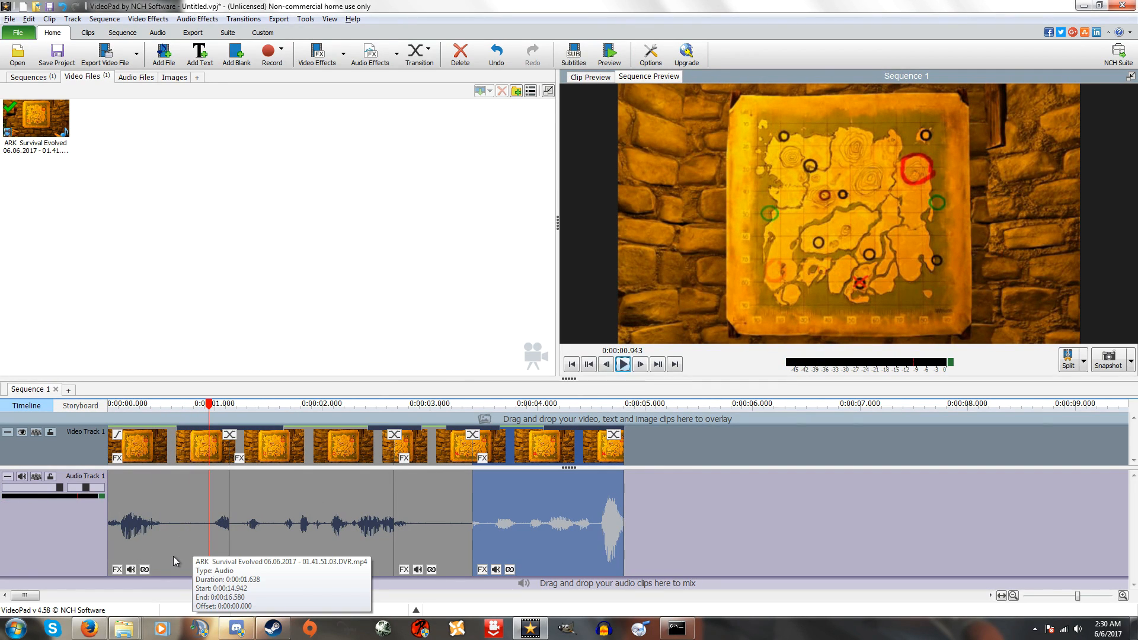
{"action": "left_click", "coordinate": [147, 570]}
{"action": "left_click", "coordinate": [265, 571]}
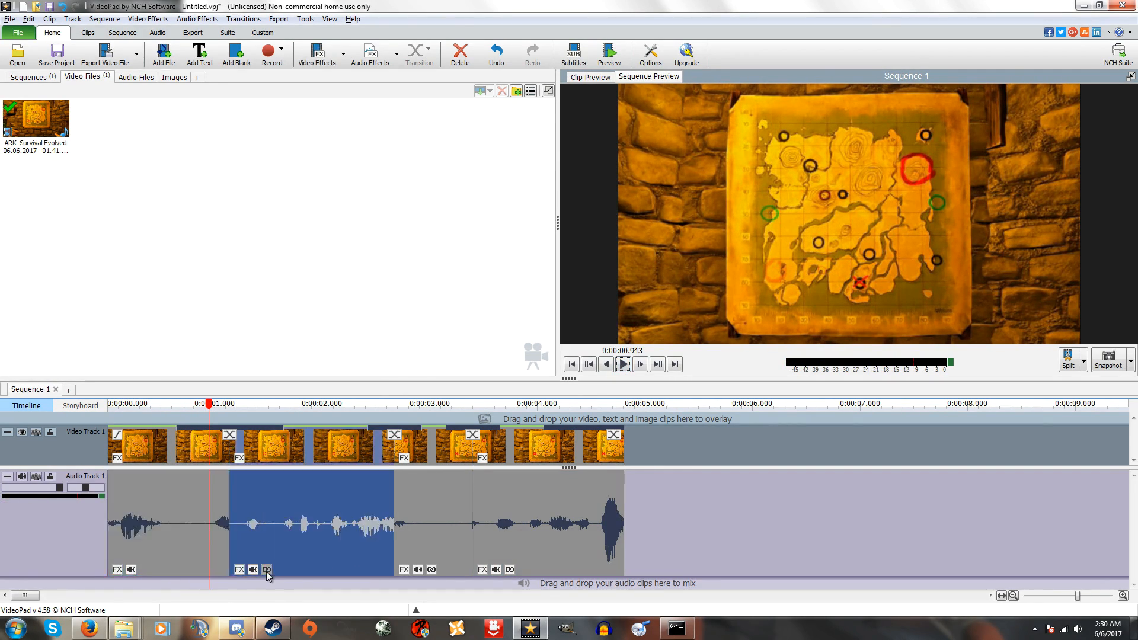
{"action": "left_click", "coordinate": [450, 569]}
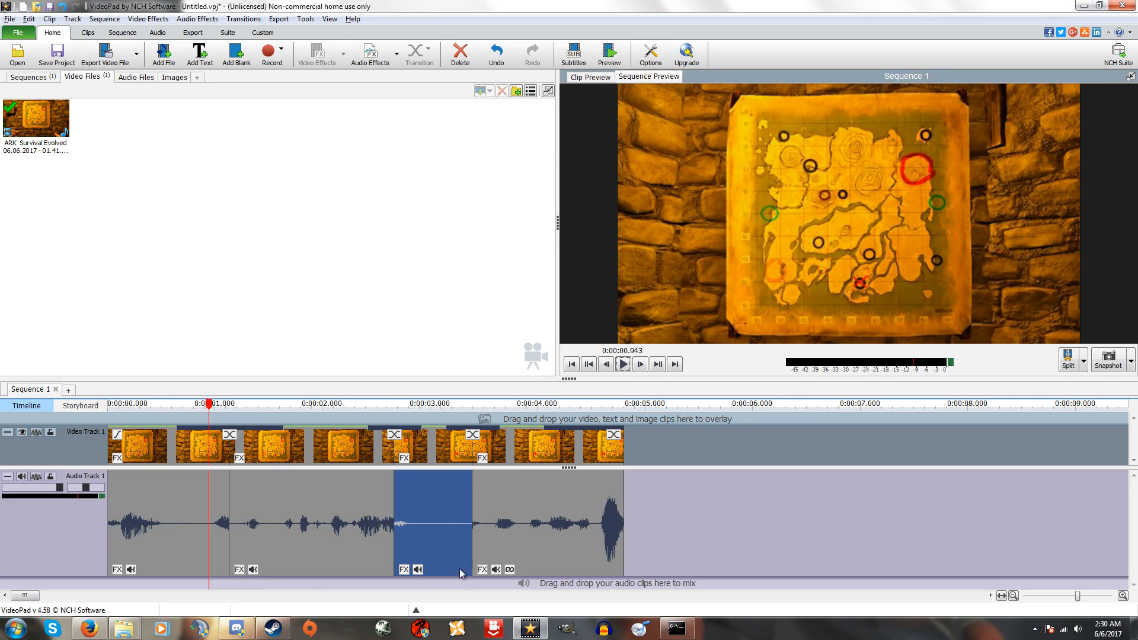
{"action": "left_click", "coordinate": [514, 570]}
Mute Audio Track 1 and delete its four audio clips without ripple.
{"action": "left_click", "coordinate": [22, 476]}
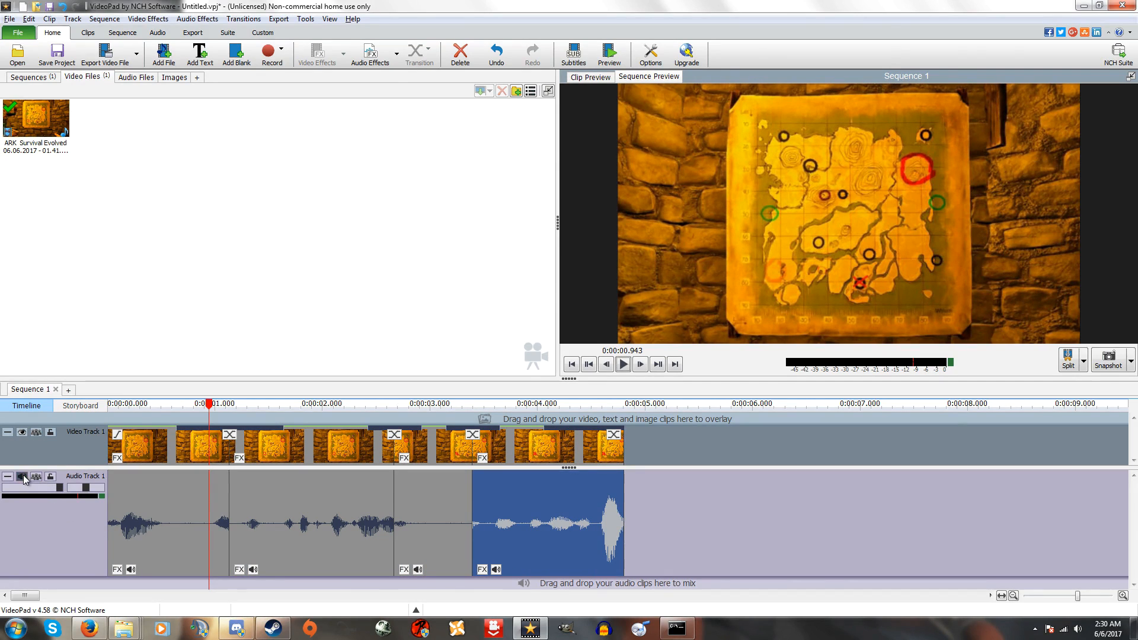
{"action": "right_click", "coordinate": [151, 546]}
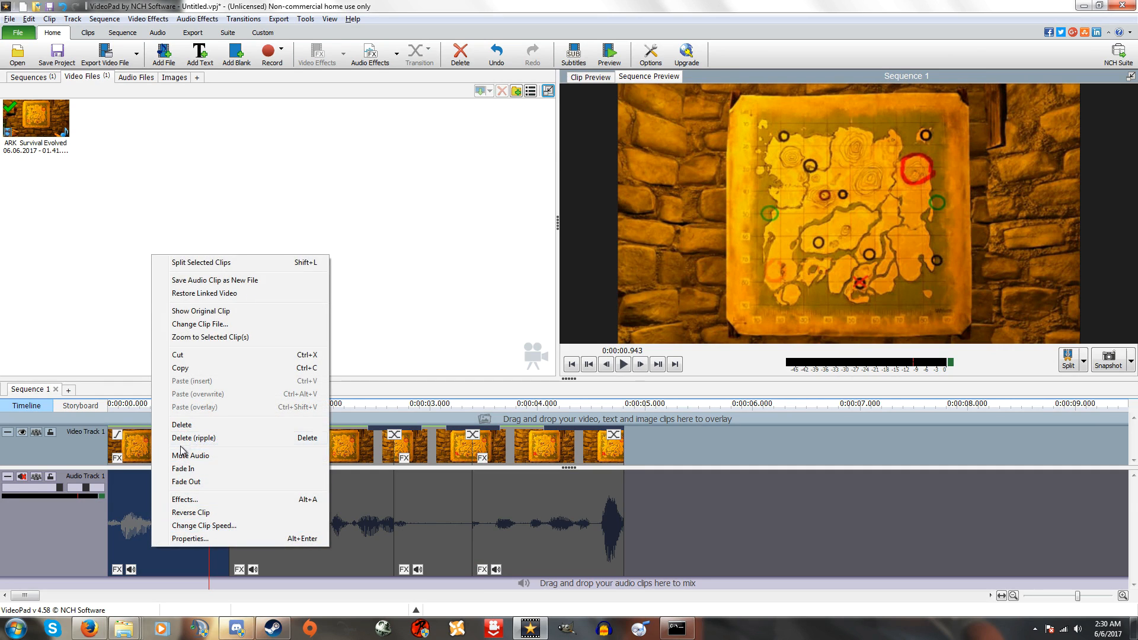
{"action": "left_click", "coordinate": [177, 424]}
{"action": "right_click", "coordinate": [258, 493]}
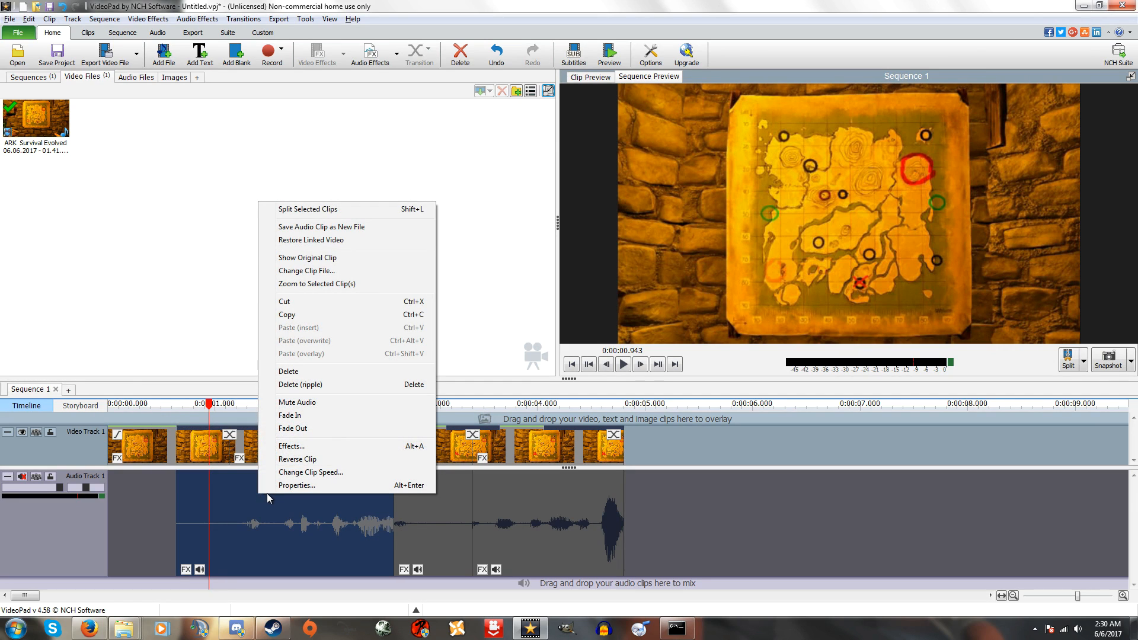
{"action": "left_click", "coordinate": [309, 374]}
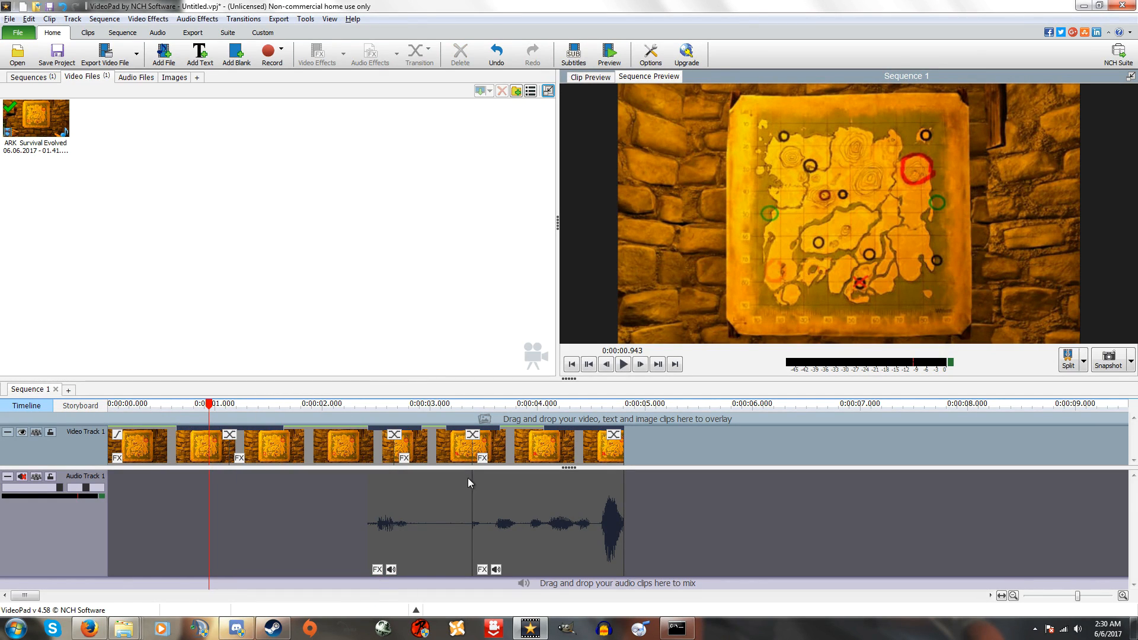
{"action": "right_click", "coordinate": [432, 507]}
{"action": "left_click", "coordinate": [468, 382]}
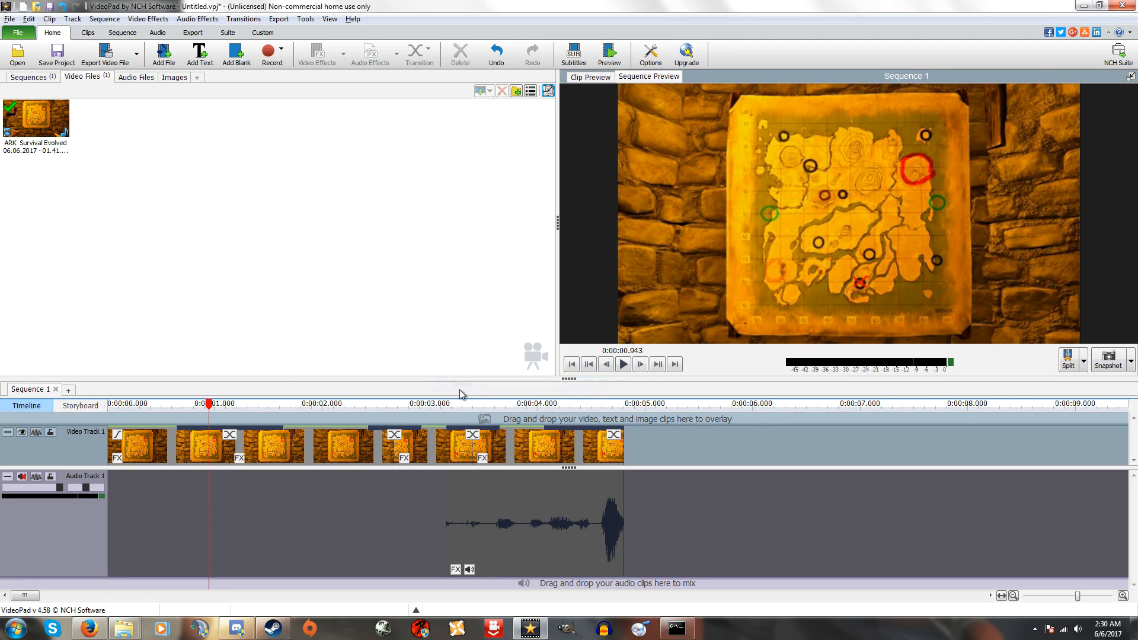
{"action": "right_click", "coordinate": [517, 500]}
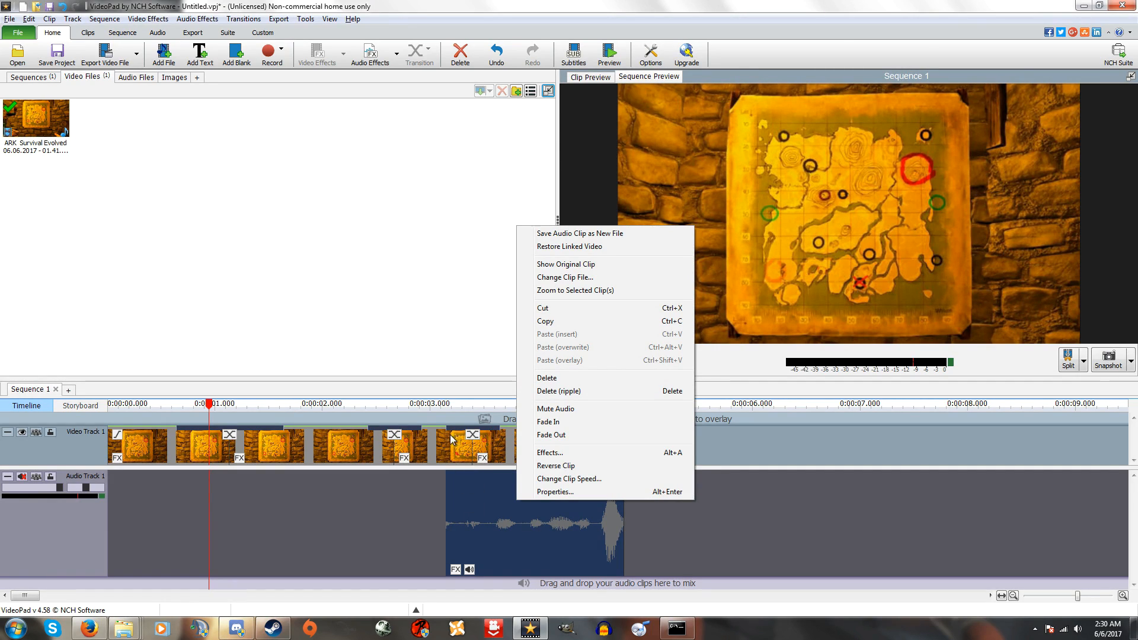
{"action": "left_click", "coordinate": [561, 380]}
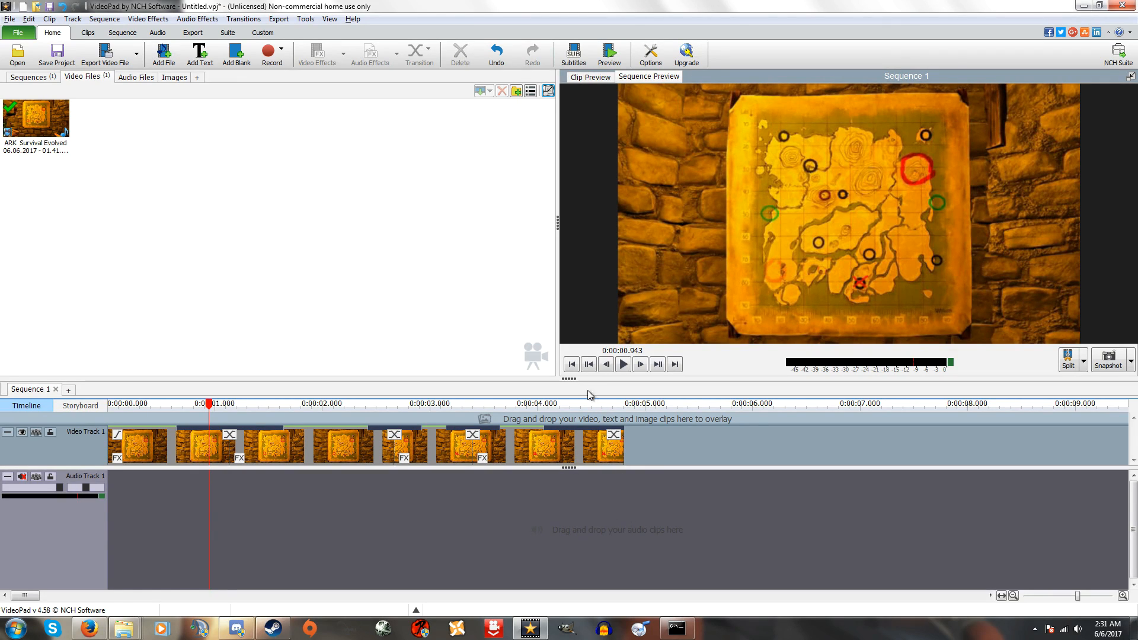
Unmute Audio Track 1 and play the whole sequence from the start.
{"action": "left_click", "coordinate": [22, 475]}
{"action": "left_click", "coordinate": [571, 364]}
{"action": "left_click", "coordinate": [622, 364]}
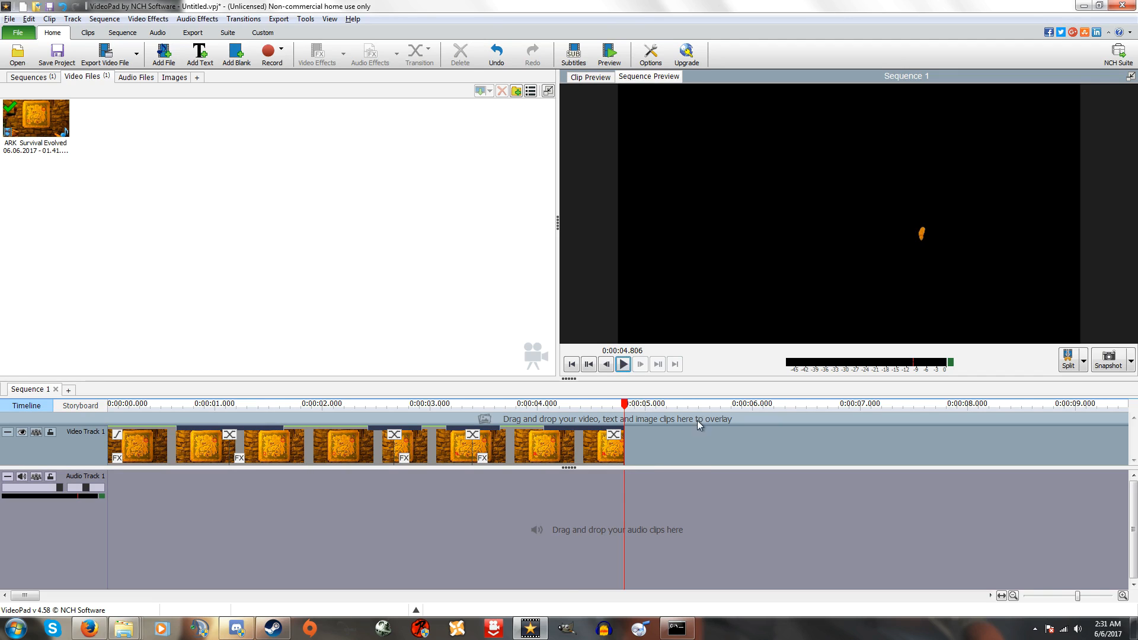
{"action": "scroll", "coordinate": [688, 438], "scroll_direction": "down", "scroll_amount": 2}
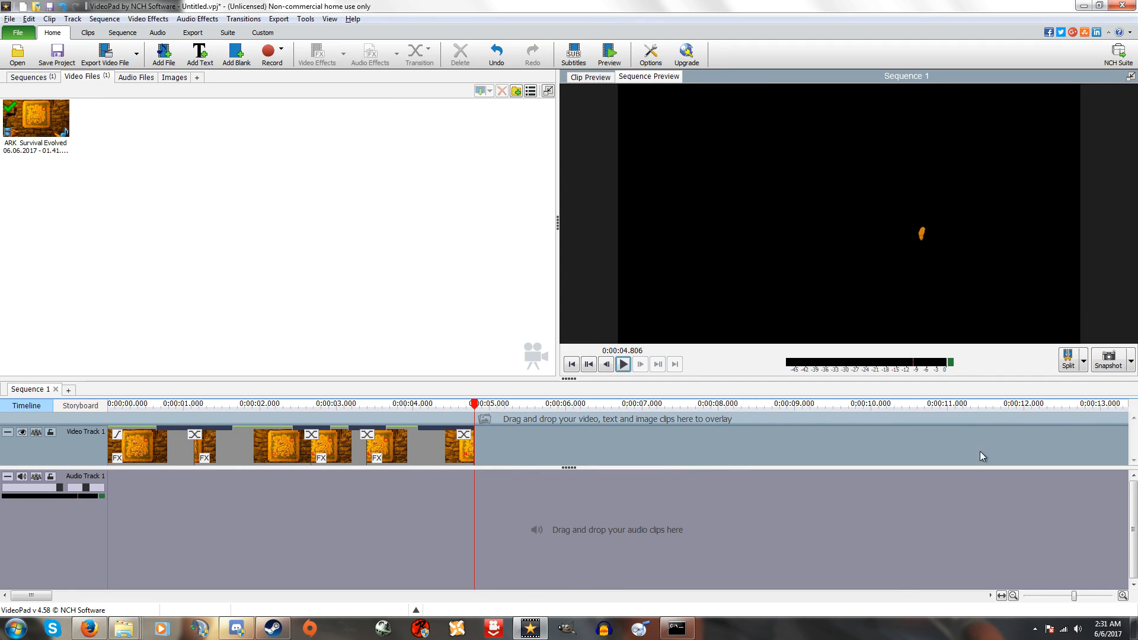
{"action": "scroll", "coordinate": [544, 422], "scroll_direction": "down", "scroll_amount": 1}
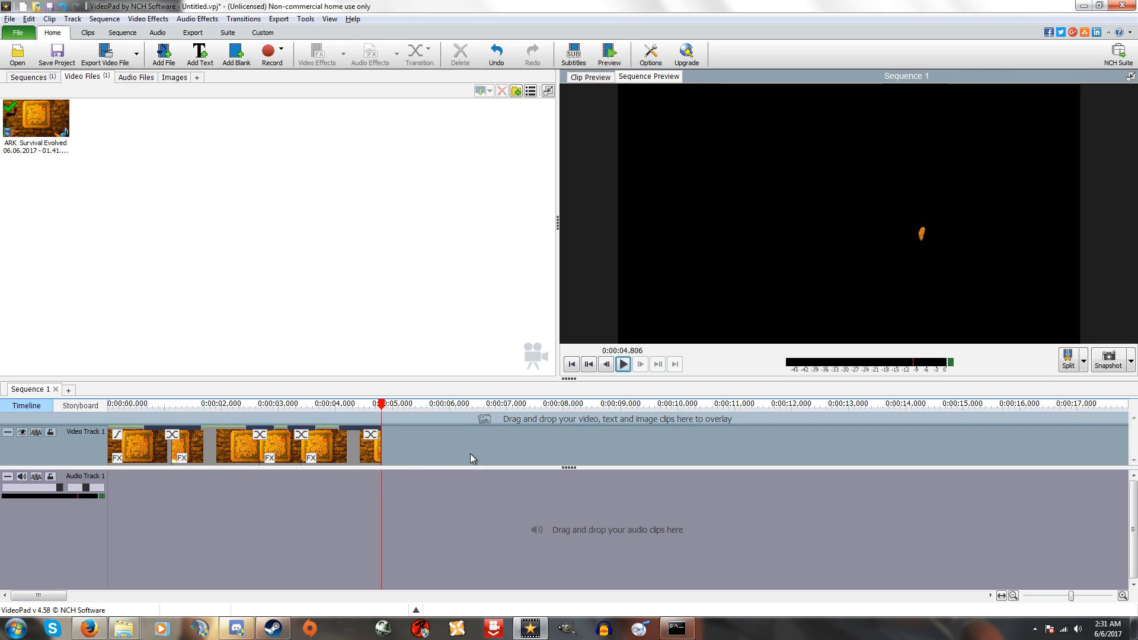
Look over the video effects available for the first clip and the transition options between the third and fourth clips.
{"action": "left_click", "coordinate": [116, 458]}
{"action": "left_click", "coordinate": [97, 108]}
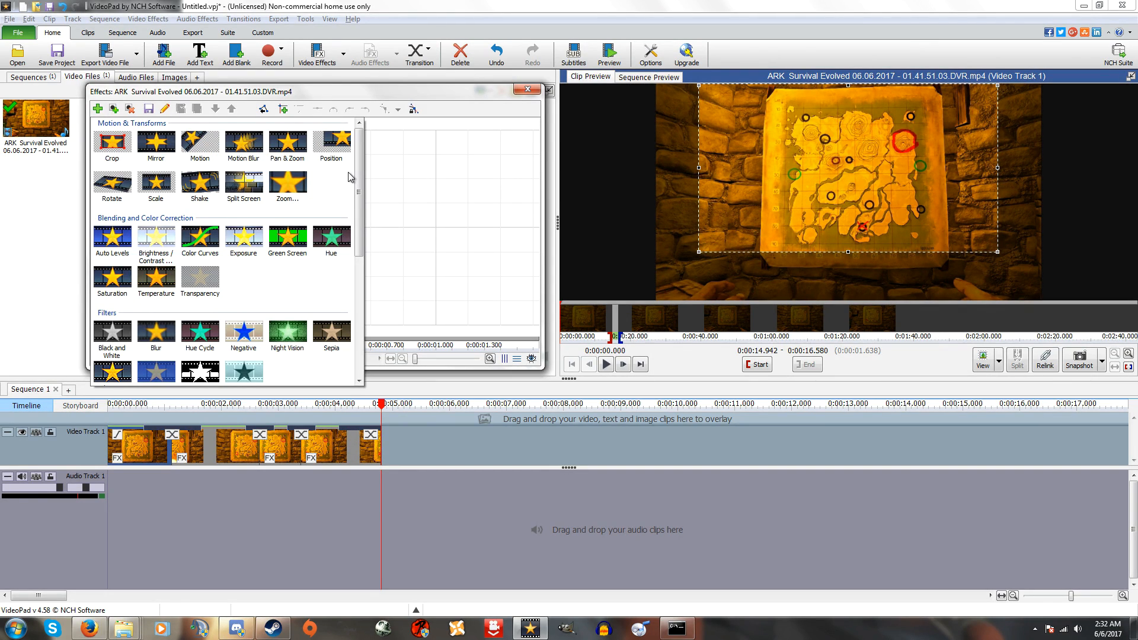
{"action": "left_click", "coordinate": [522, 89]}
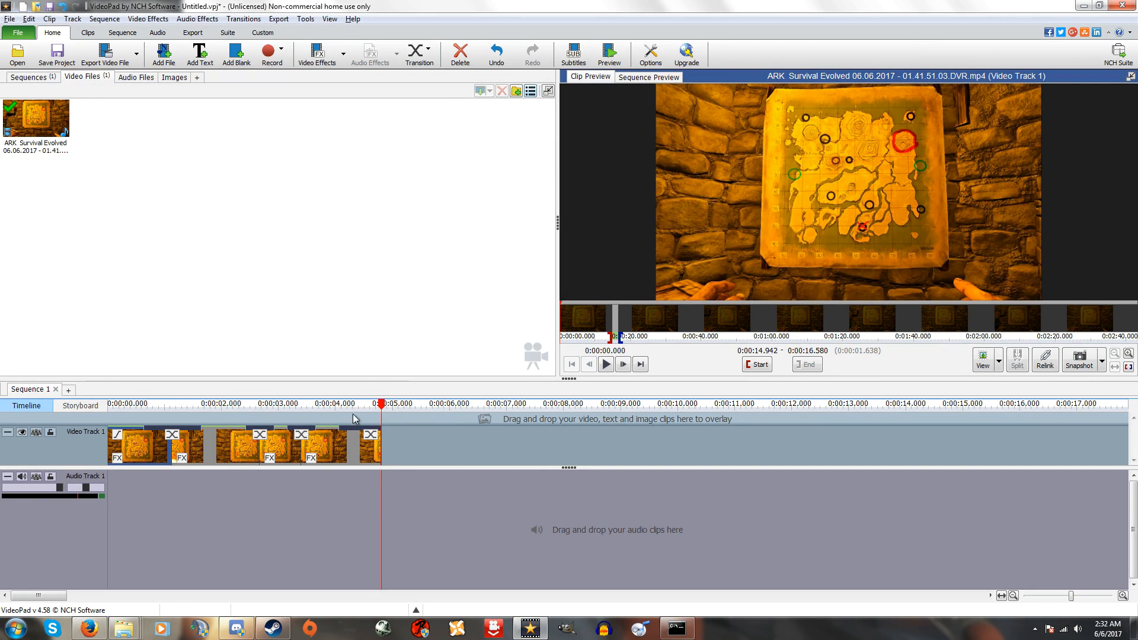
{"action": "left_click", "coordinate": [303, 436]}
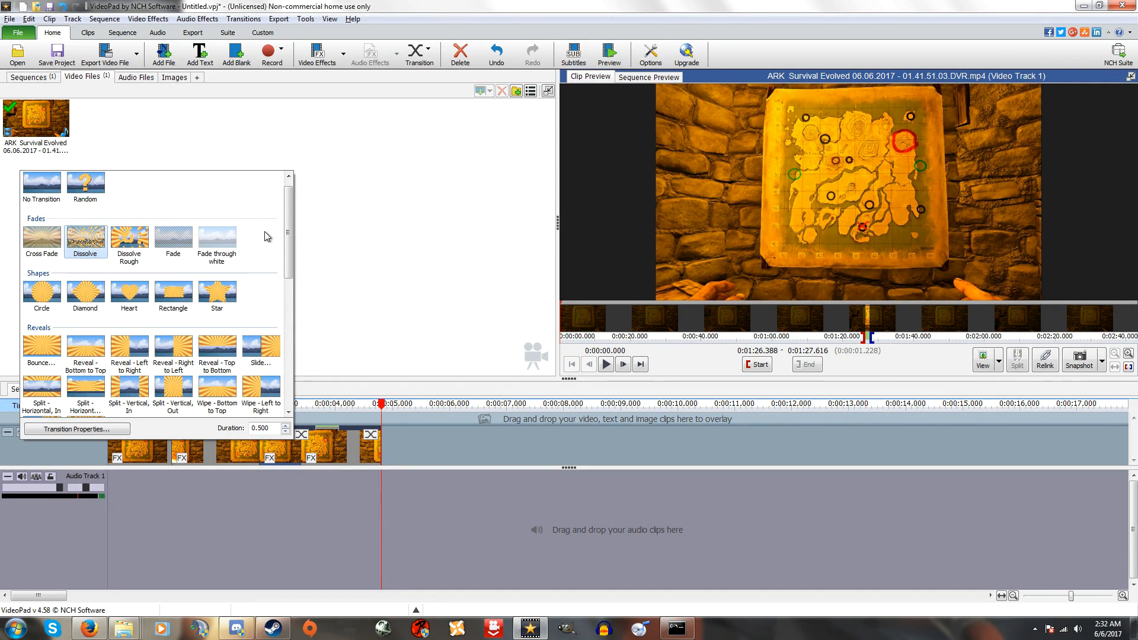
{"action": "left_click", "coordinate": [405, 414]}
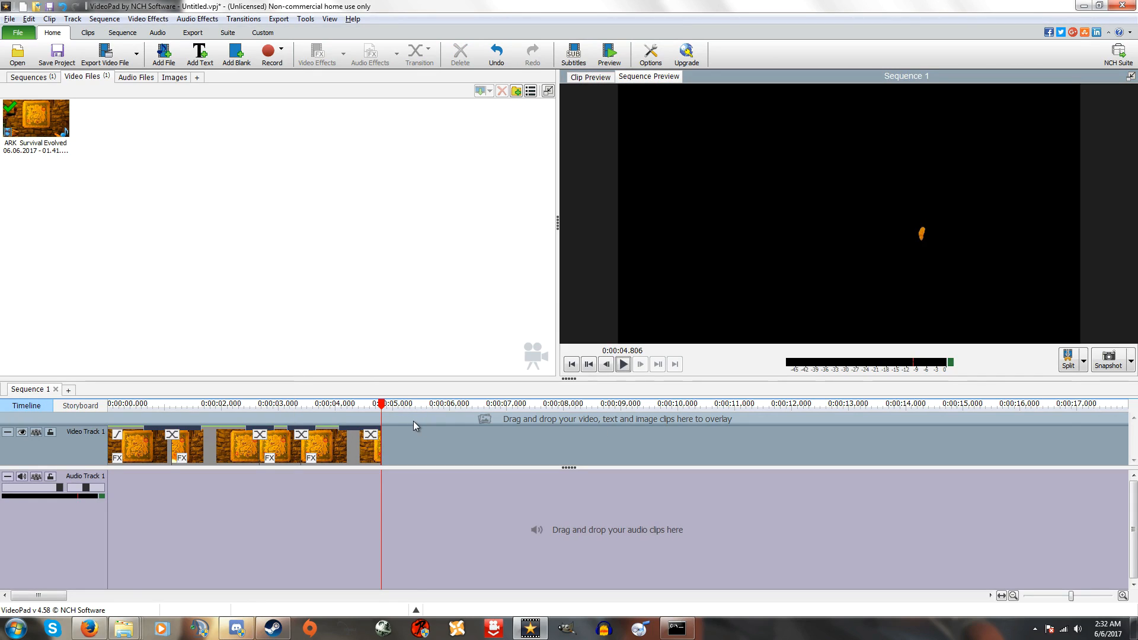